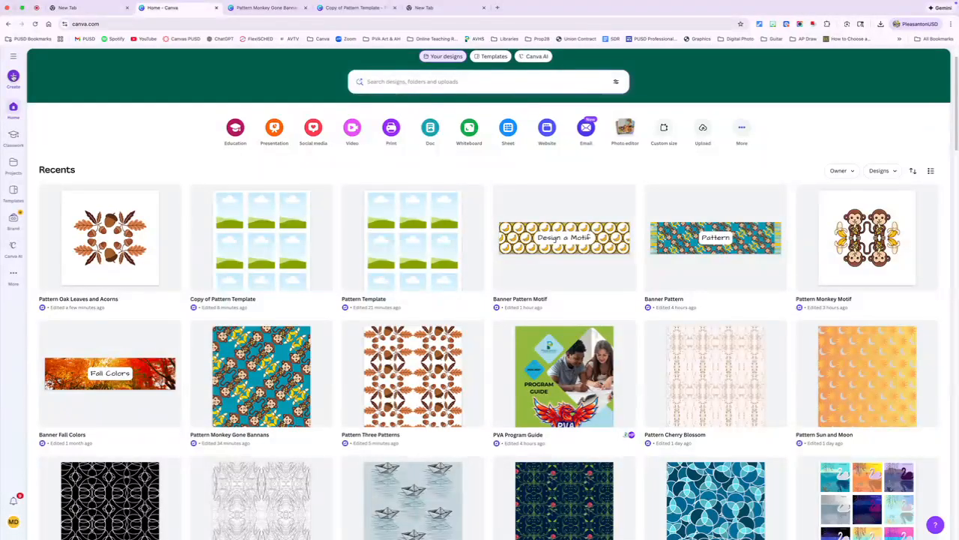
- Create a new custom-size design 3 in wide and 4 in high
{"action": "left_click", "coordinate": [13, 75]}
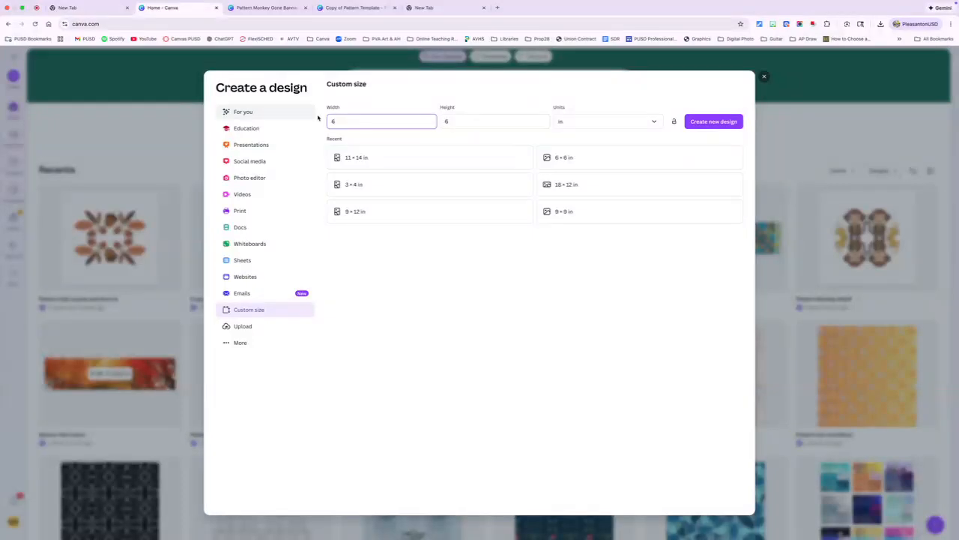
{"action": "left_click_drag", "start_coordinate": [347, 120], "coordinate": [329, 121]}
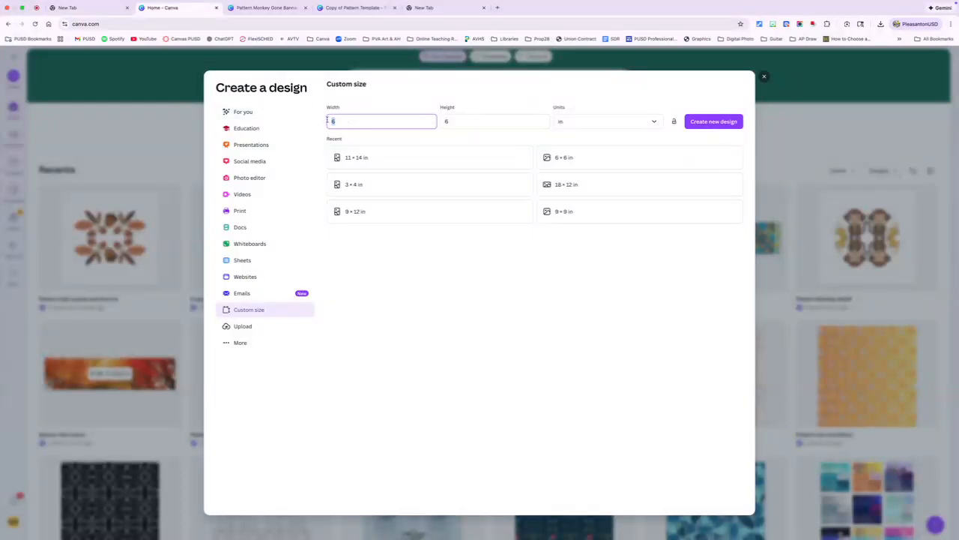
{"action": "type", "text": "3"}
{"action": "left_click", "coordinate": [458, 121]}
{"action": "key", "text": "BackSpace"}
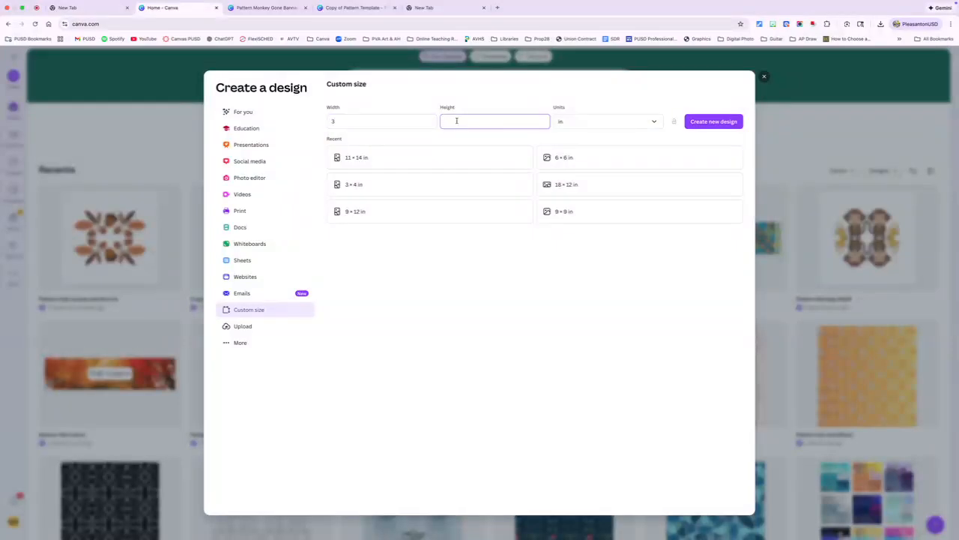
{"action": "type", "text": "4"}
{"action": "left_click", "coordinate": [718, 123]}
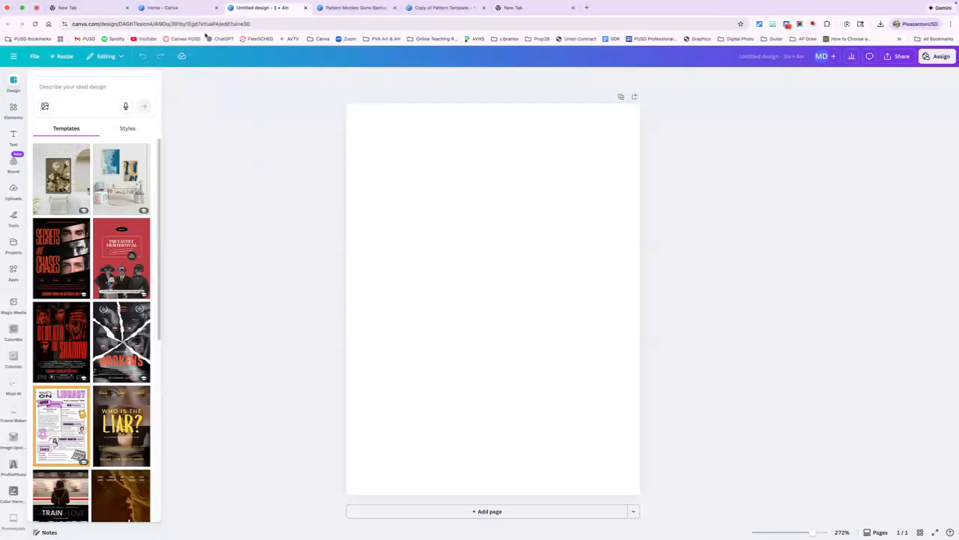
- Open the Pattern Monkey Motif design from the recent designs, ungroup the motif and copy all its elements
{"action": "left_click", "coordinate": [172, 9]}
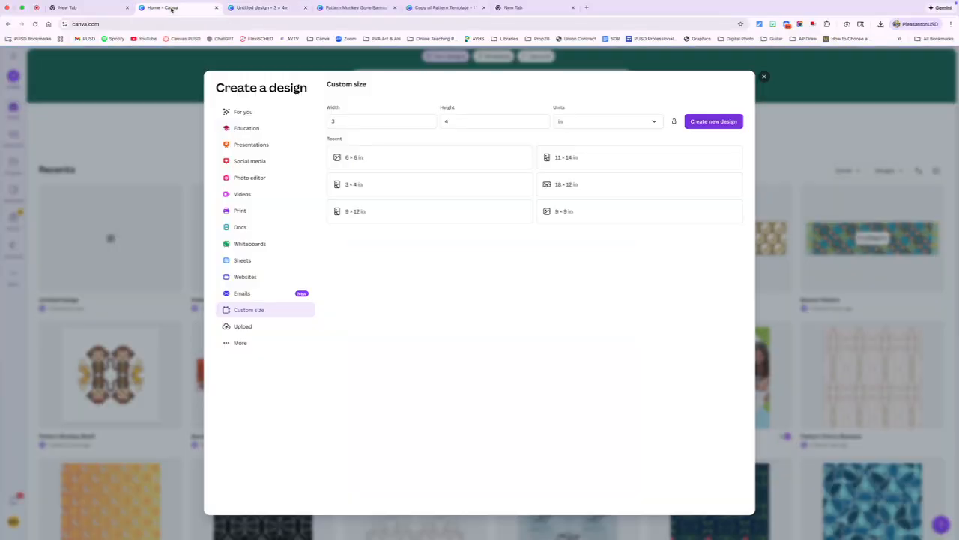
{"action": "left_click", "coordinate": [764, 76]}
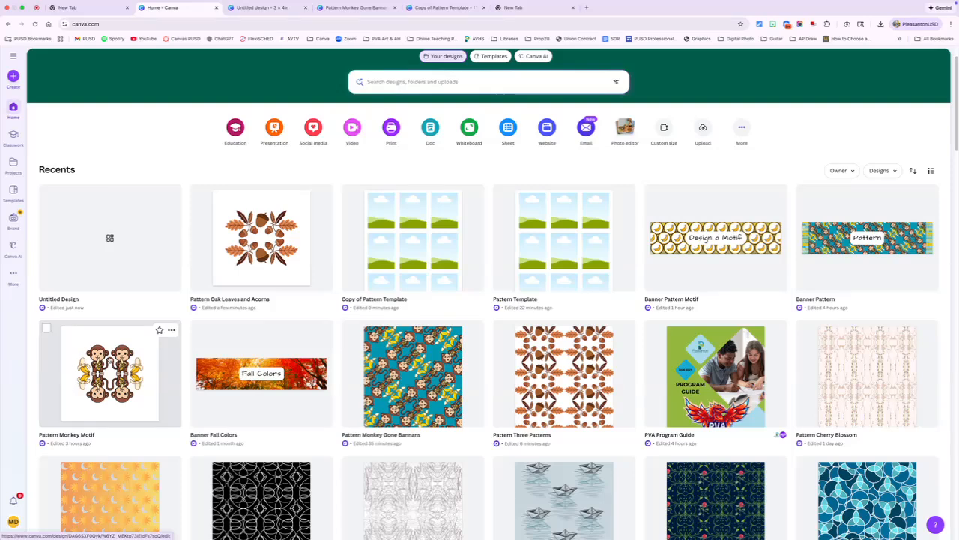
{"action": "left_click", "coordinate": [107, 356]}
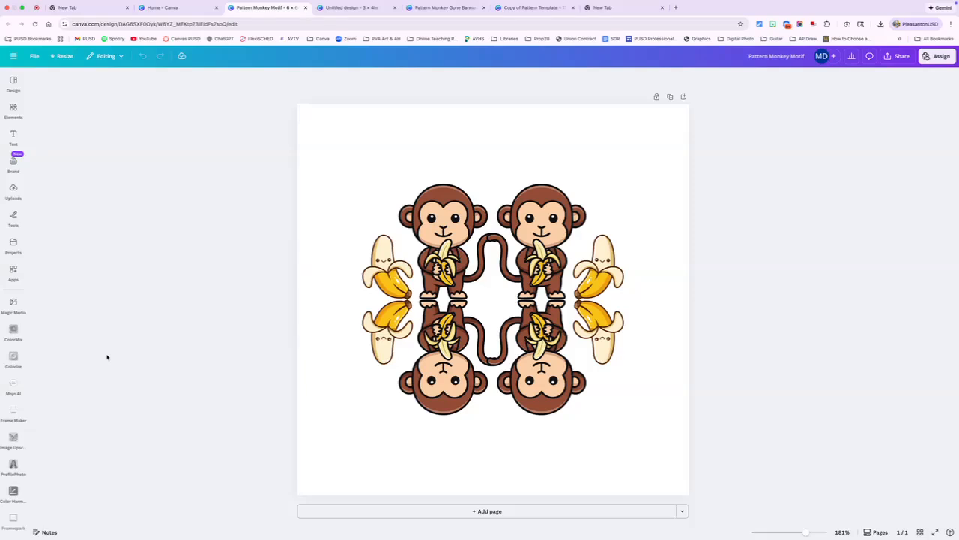
{"action": "left_click", "coordinate": [462, 302]}
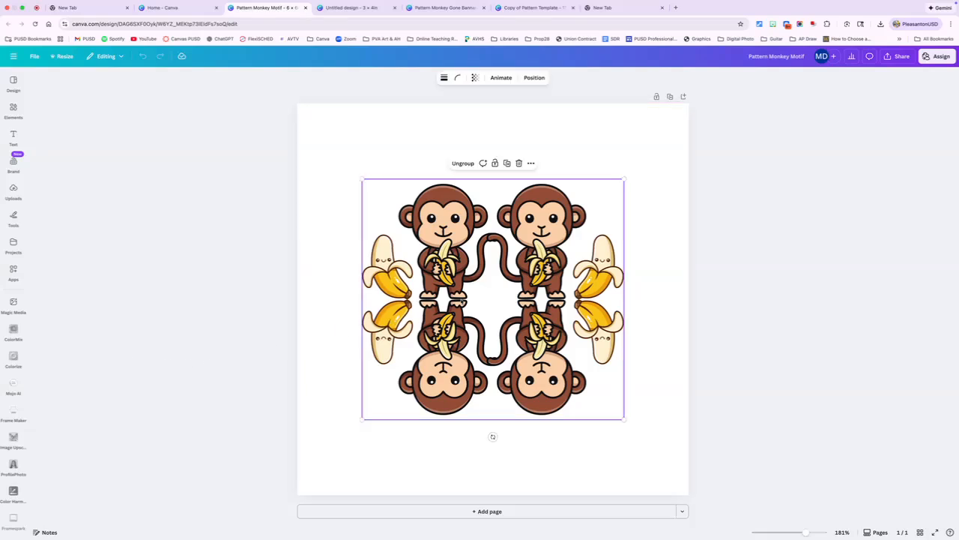
{"action": "left_click", "coordinate": [462, 164]}
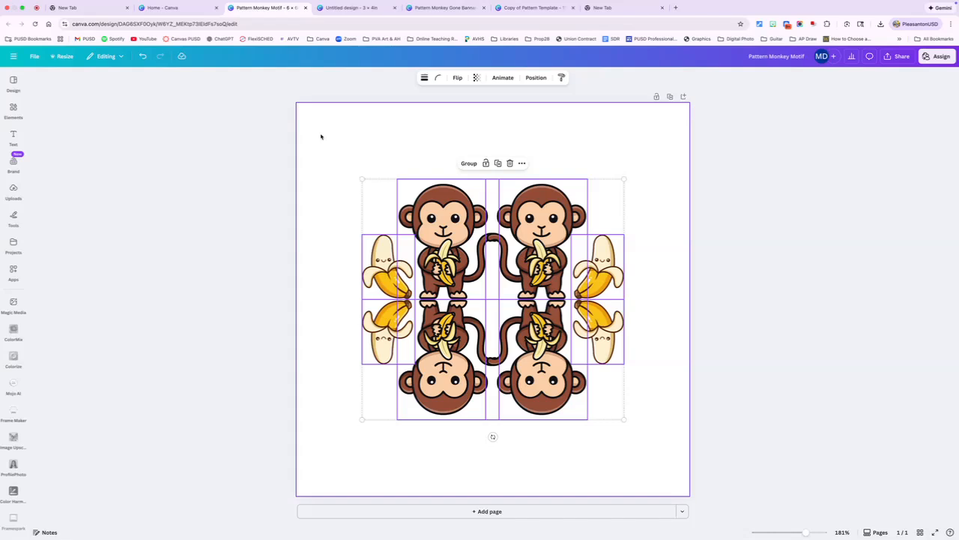
{"action": "left_click_drag", "start_coordinate": [320, 136], "coordinate": [653, 459]}
- Paste the monkey motif into the blank 3 × 4 in design and shrink it as a group into the page's top-left corner
{"action": "left_click", "coordinate": [350, 8]}
{"action": "left_click", "coordinate": [481, 198]}
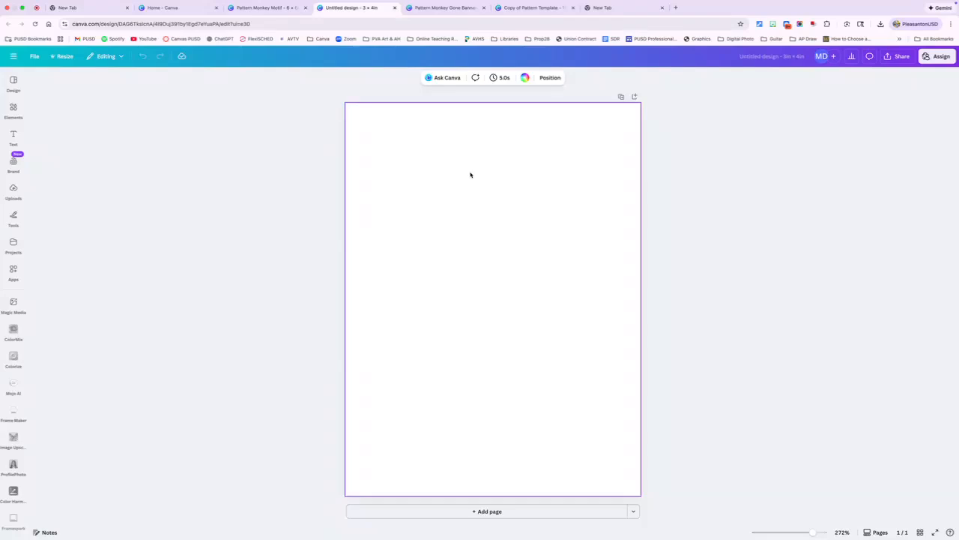
{"action": "key", "text": "super+v"}
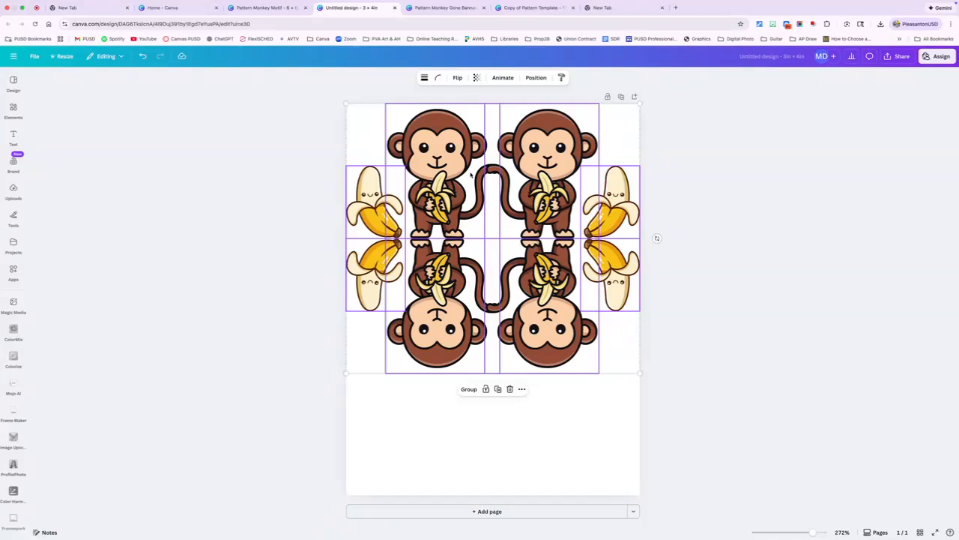
{"action": "left_click", "coordinate": [466, 389]}
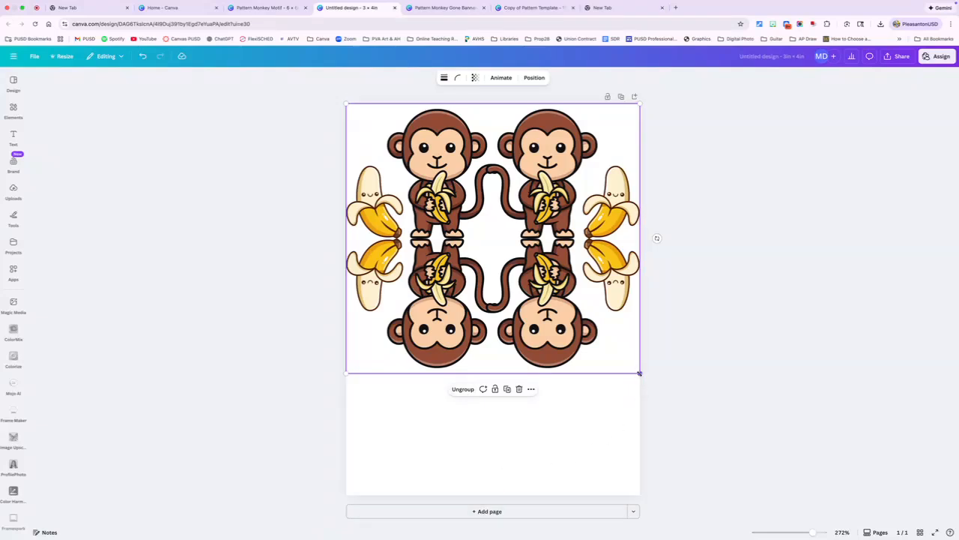
{"action": "left_click_drag", "start_coordinate": [641, 373], "coordinate": [406, 158]}
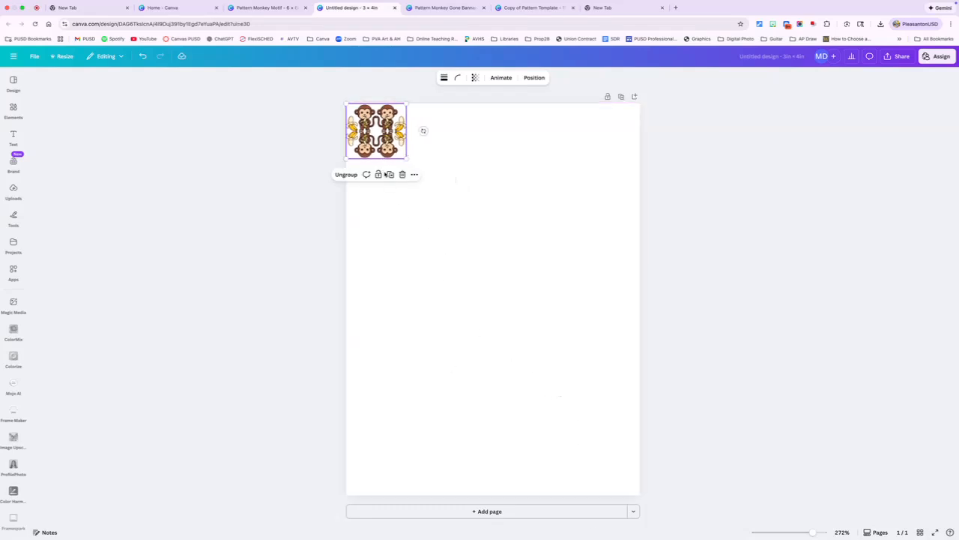
- Duplicate the small motif three times and arrange three in a touching row with the fourth staggered above the second and third
{"action": "left_click", "coordinate": [389, 173]}
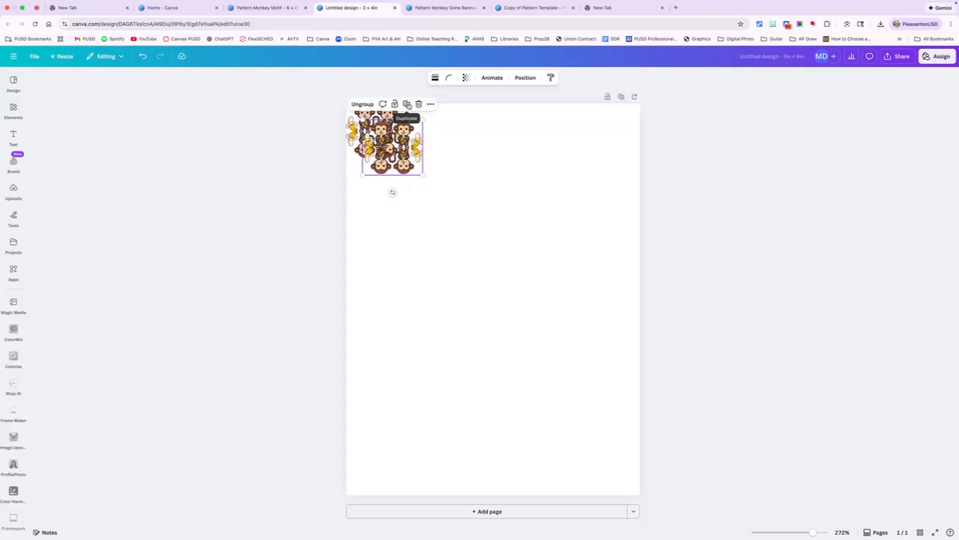
{"action": "left_click", "coordinate": [406, 104]}
{"action": "left_click", "coordinate": [424, 121]}
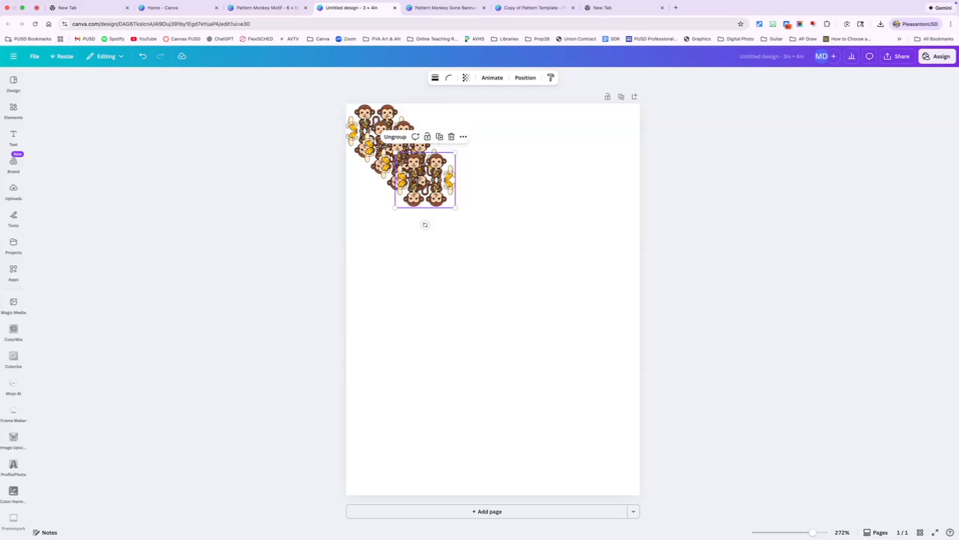
{"action": "left_click_drag", "start_coordinate": [417, 179], "coordinate": [380, 238]}
{"action": "left_click_drag", "start_coordinate": [420, 168], "coordinate": [449, 247]}
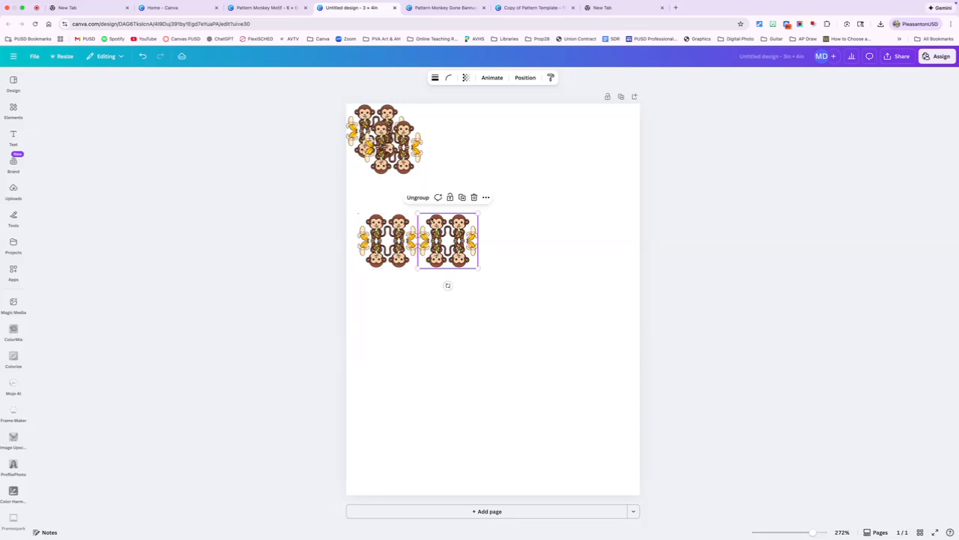
{"action": "left_click_drag", "start_coordinate": [389, 150], "coordinate": [508, 240]}
{"action": "left_click_drag", "start_coordinate": [376, 131], "coordinate": [489, 178]}
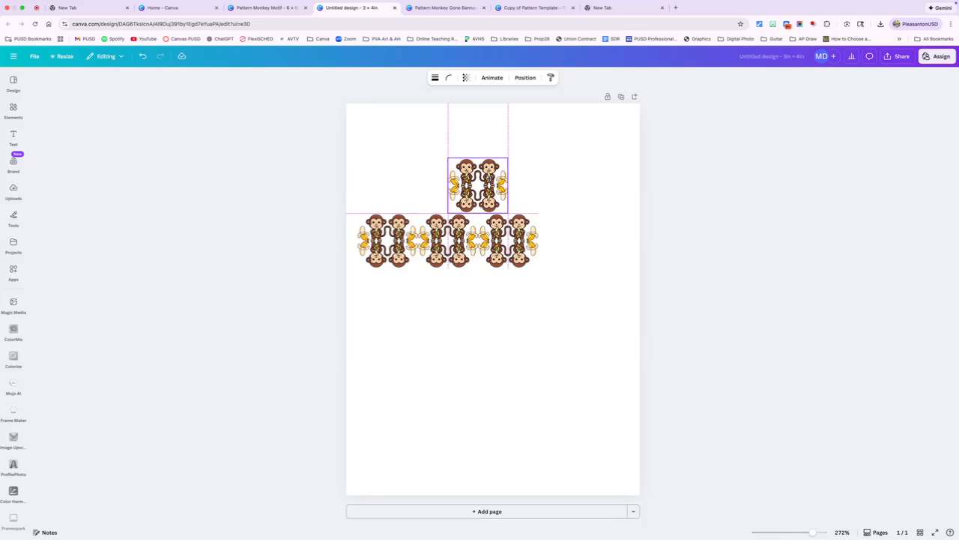
{"action": "left_click_drag", "start_coordinate": [489, 177], "coordinate": [488, 178]}
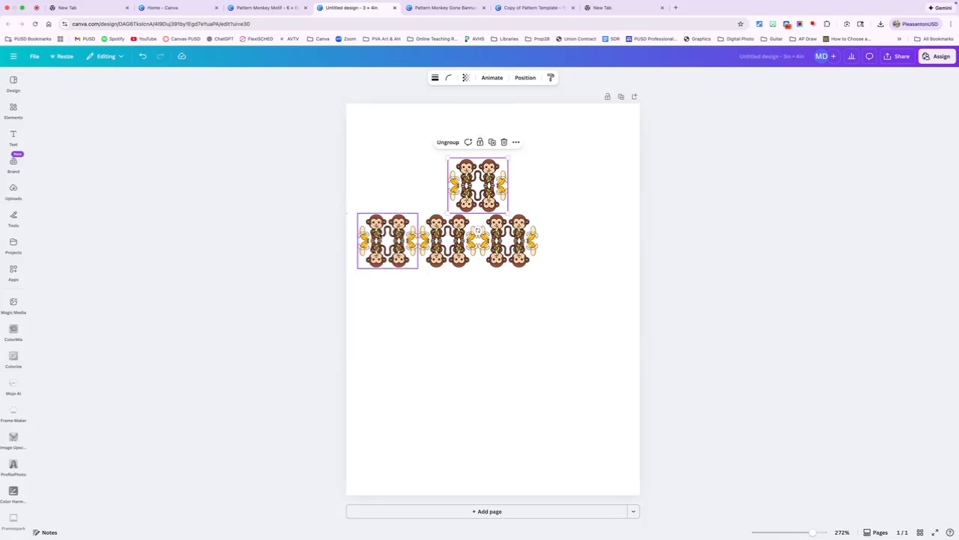
- Duplicate the row's first motif, place the copy beside the staggered upper motif and rotate it diagonally
{"action": "left_click", "coordinate": [388, 240]}
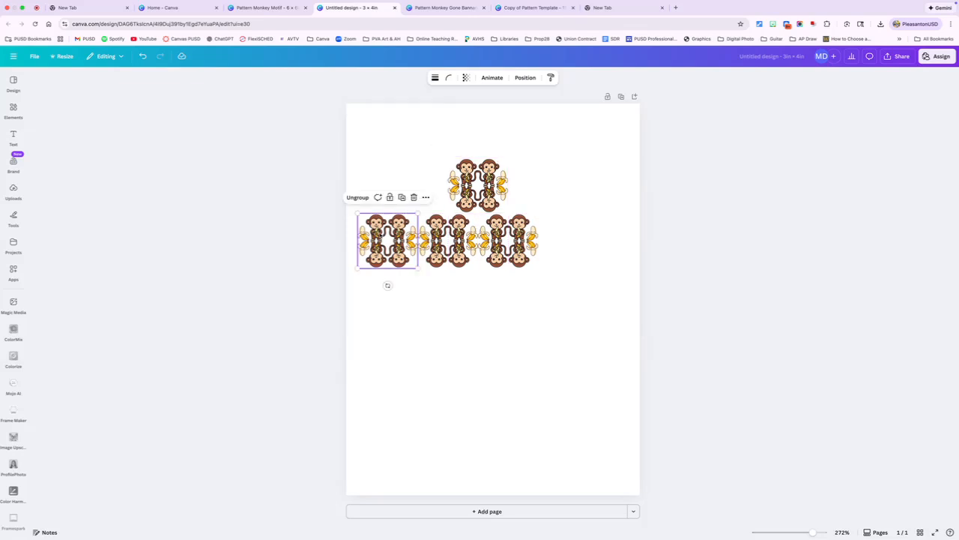
{"action": "left_click", "coordinate": [404, 197]}
{"action": "left_click_drag", "start_coordinate": [401, 248], "coordinate": [547, 185]}
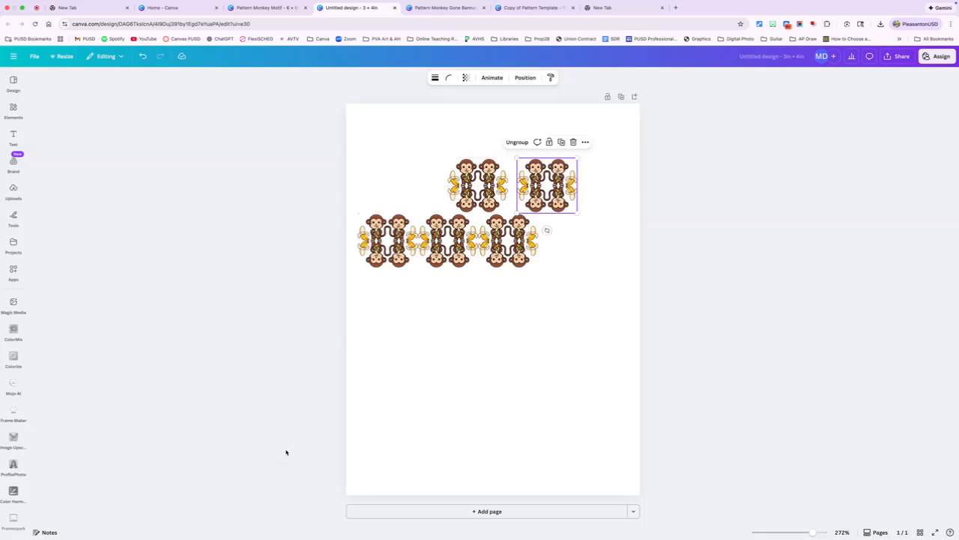
{"action": "left_click", "coordinate": [490, 411]}
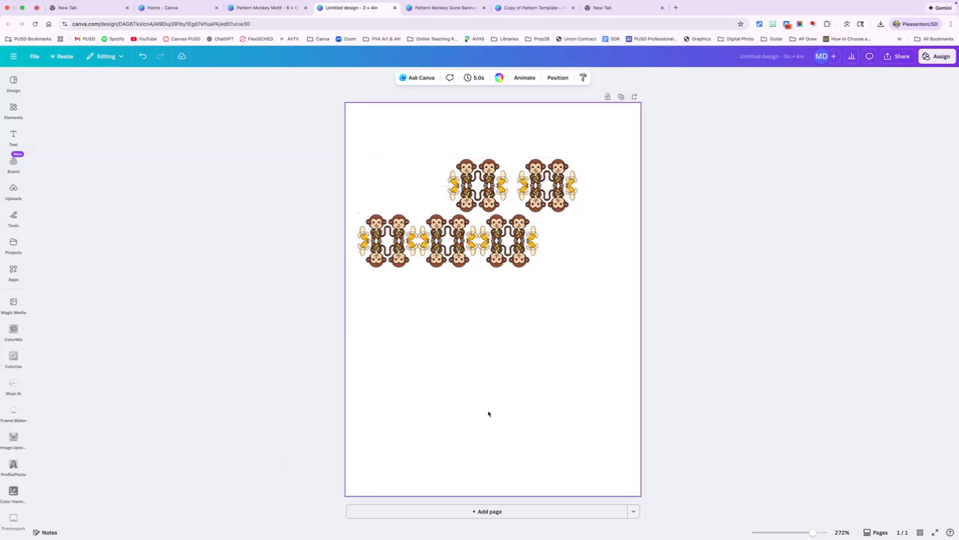
{"action": "left_click", "coordinate": [547, 185]}
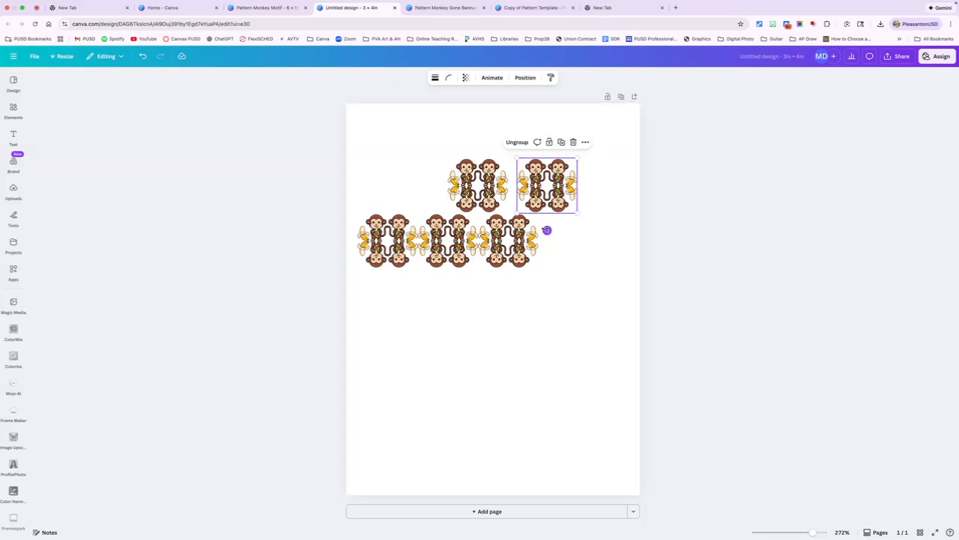
{"action": "left_click_drag", "start_coordinate": [547, 230], "coordinate": [516, 216]}
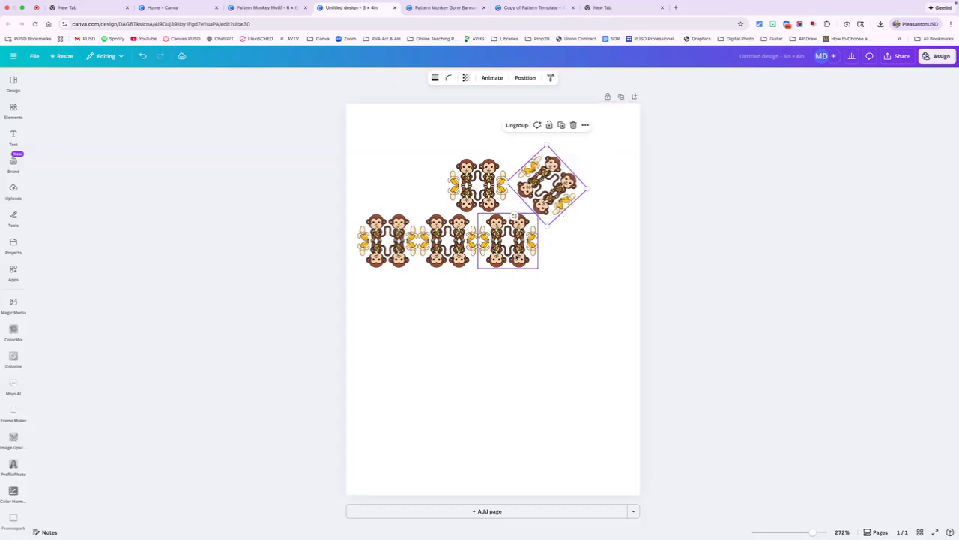
{"action": "left_click", "coordinate": [508, 241]}
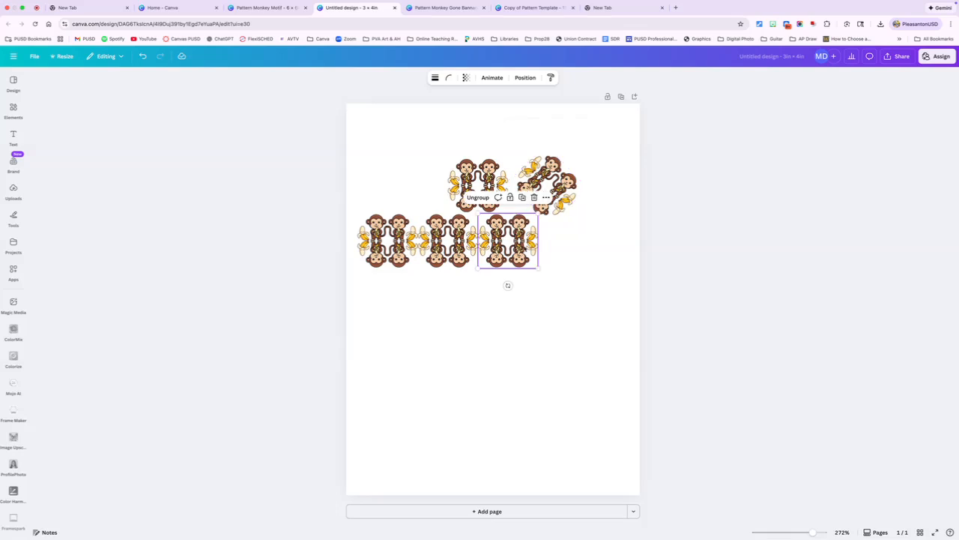
{"action": "left_click", "coordinate": [375, 121]}
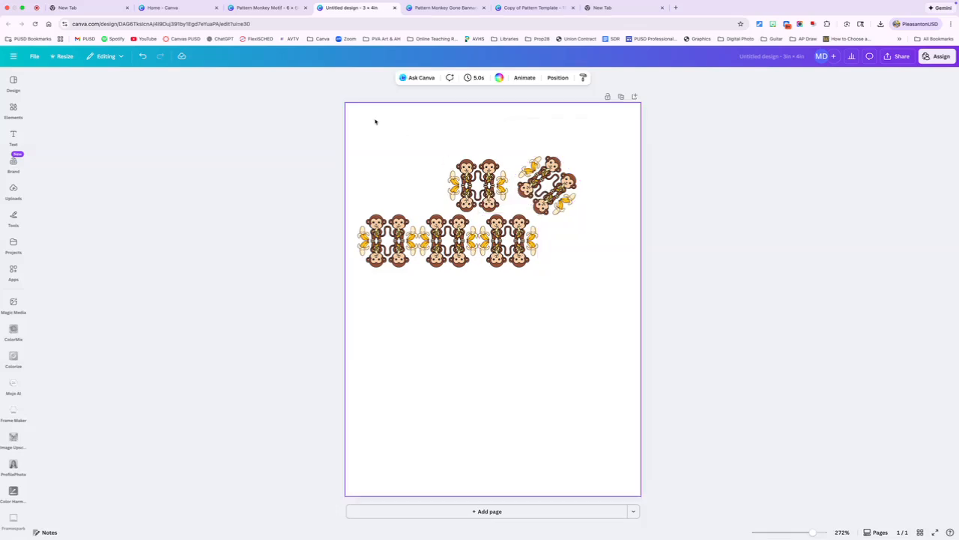
- Add the recently used green striped graphic to the page and rotate it -90° so its stripes run vertically
{"action": "left_click", "coordinate": [14, 110]}
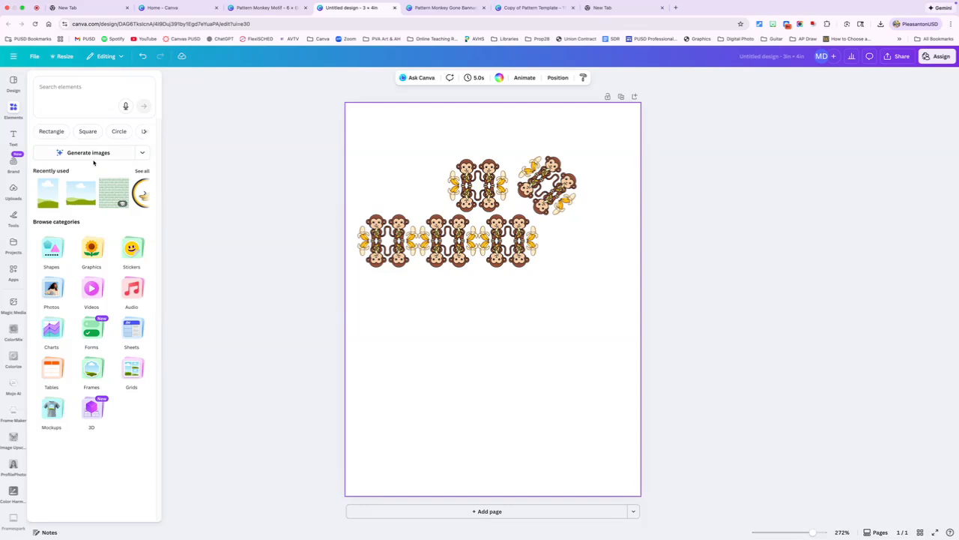
{"action": "left_click", "coordinate": [114, 193]}
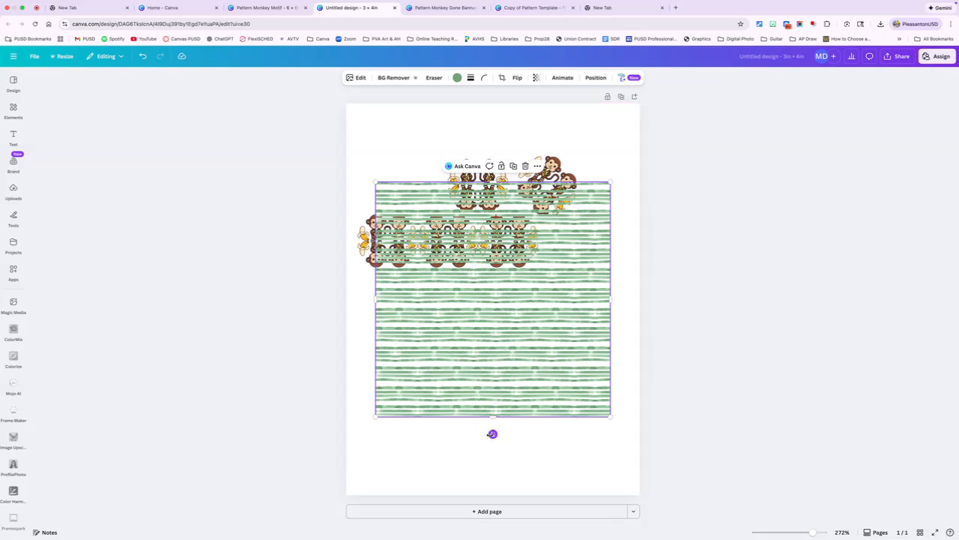
{"action": "left_click_drag", "start_coordinate": [492, 434], "coordinate": [614, 302]}
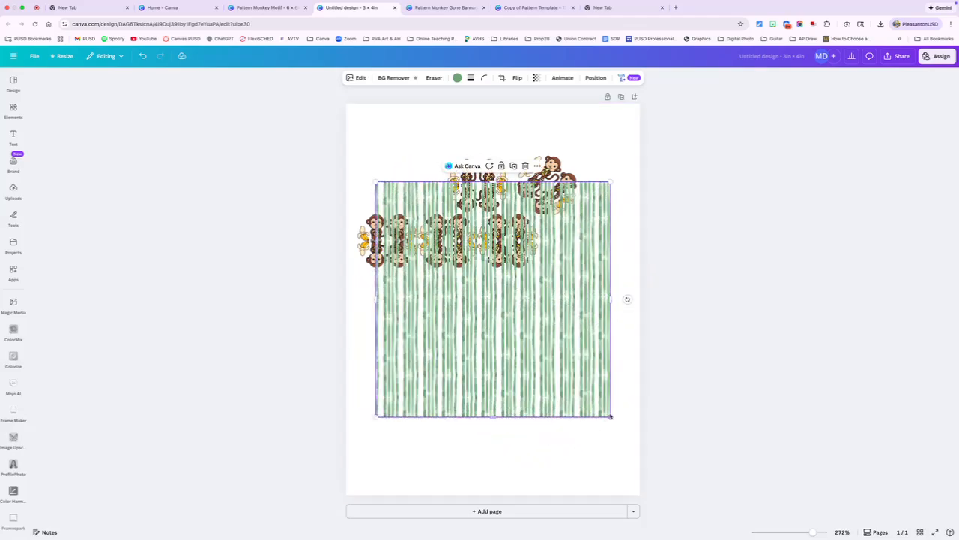
- Enlarge the striped graphic to 4 × 4 in to cover the page and send it behind the monkey motifs
{"action": "left_click_drag", "start_coordinate": [611, 416], "coordinate": [655, 529]}
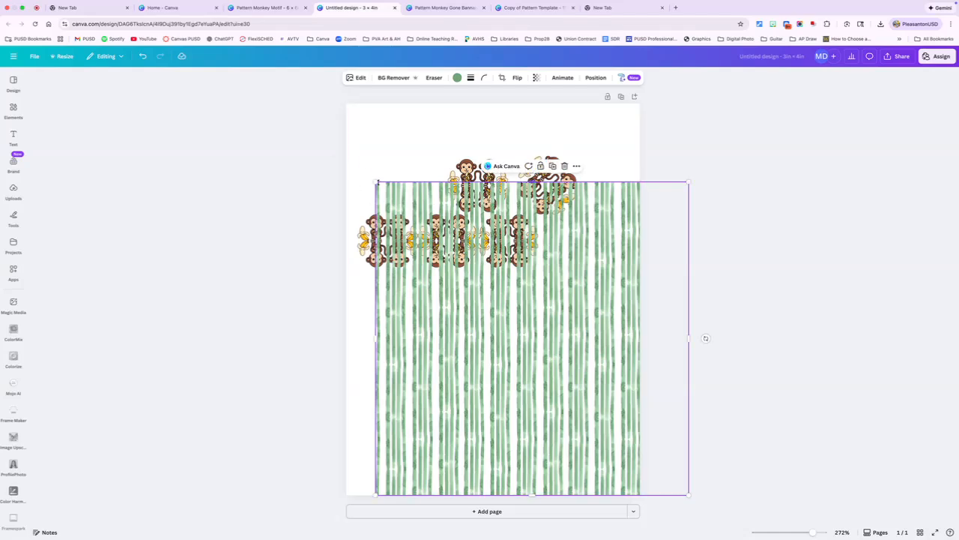
{"action": "left_click_drag", "start_coordinate": [373, 182], "coordinate": [309, 90]}
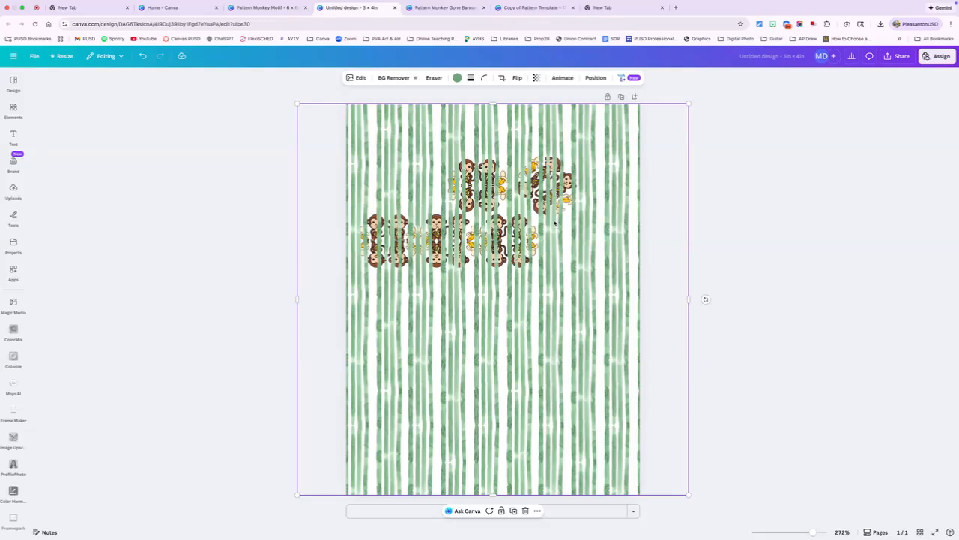
{"action": "left_click", "coordinate": [596, 79]}
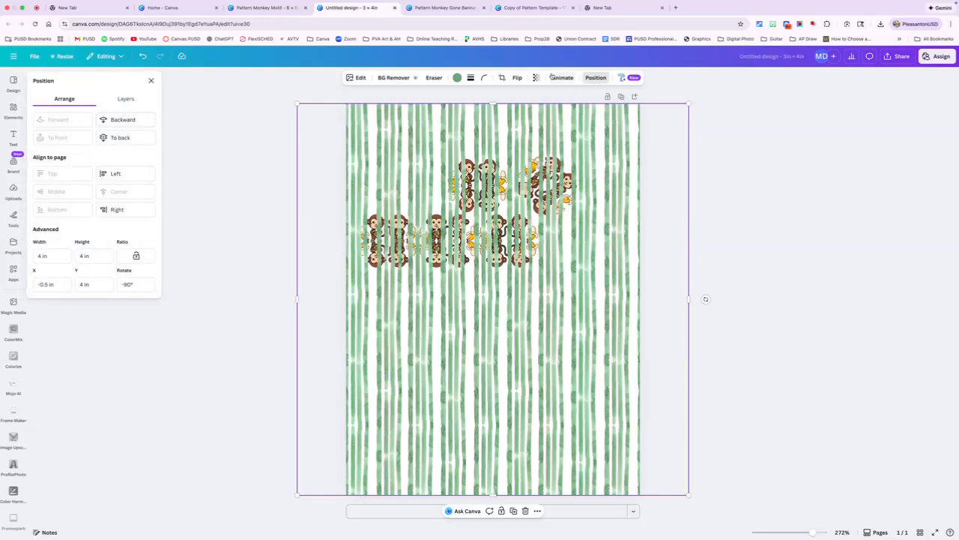
{"action": "left_click", "coordinate": [120, 138]}
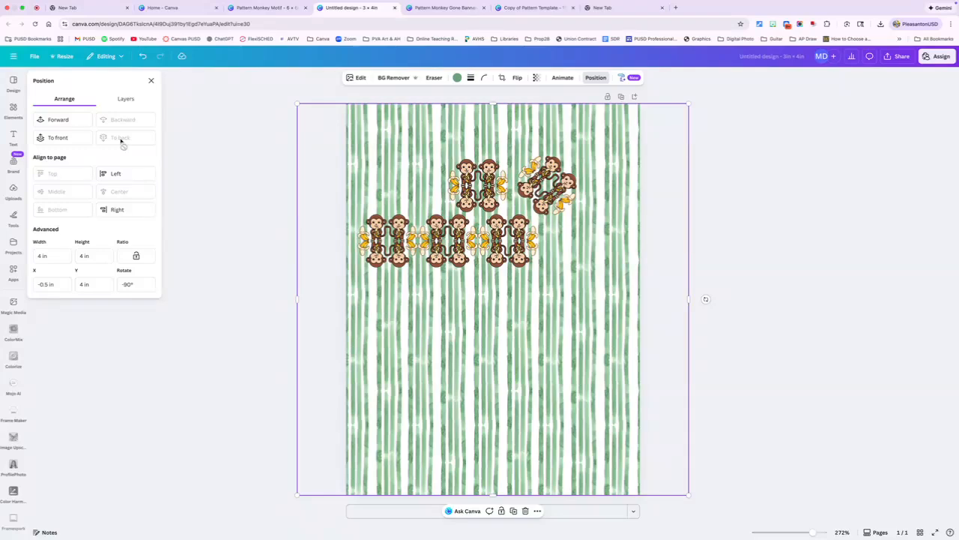
- Set the page background behind the striped graphic to dark mustard yellow, and resize the graphic to cover the whole page
{"action": "left_click_drag", "start_coordinate": [690, 104], "coordinate": [615, 159]}
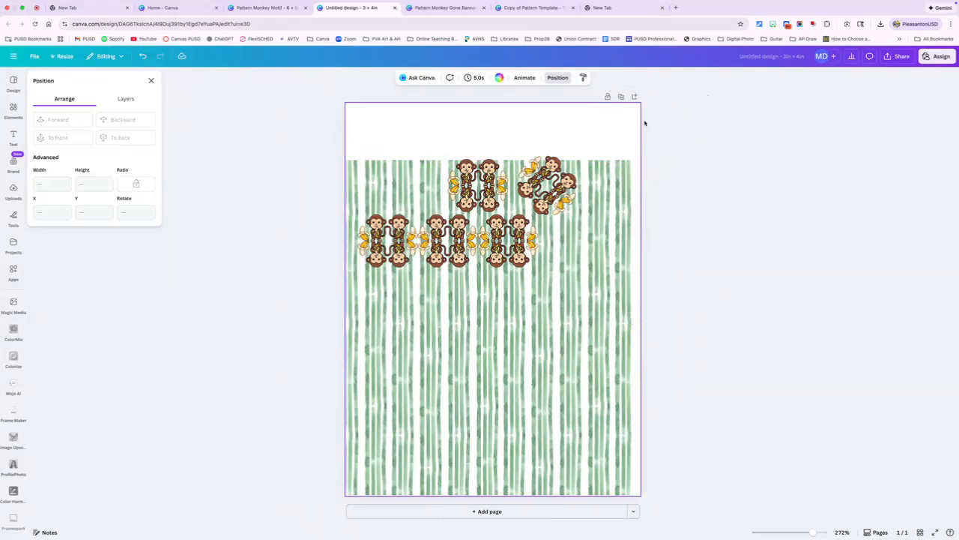
{"action": "left_click", "coordinate": [499, 77]}
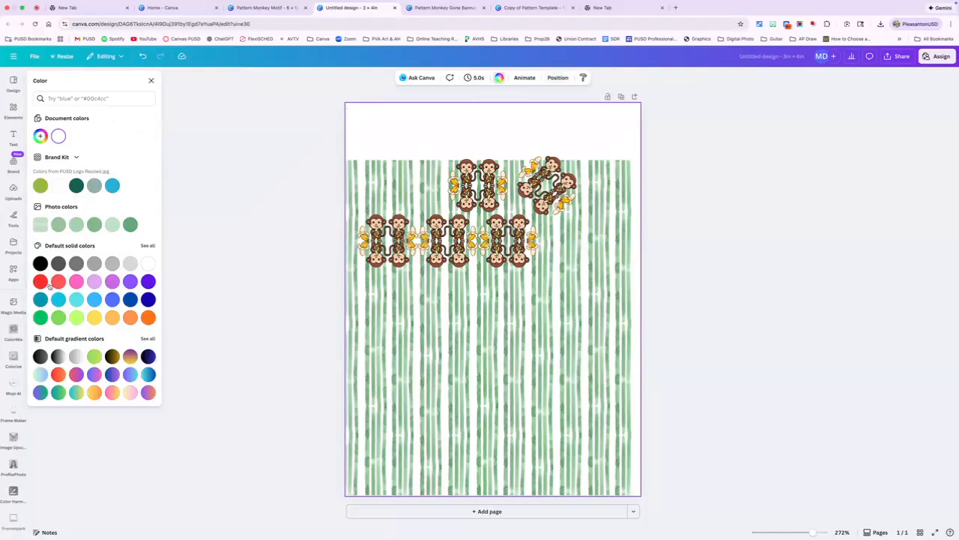
{"action": "left_click", "coordinate": [149, 247]}
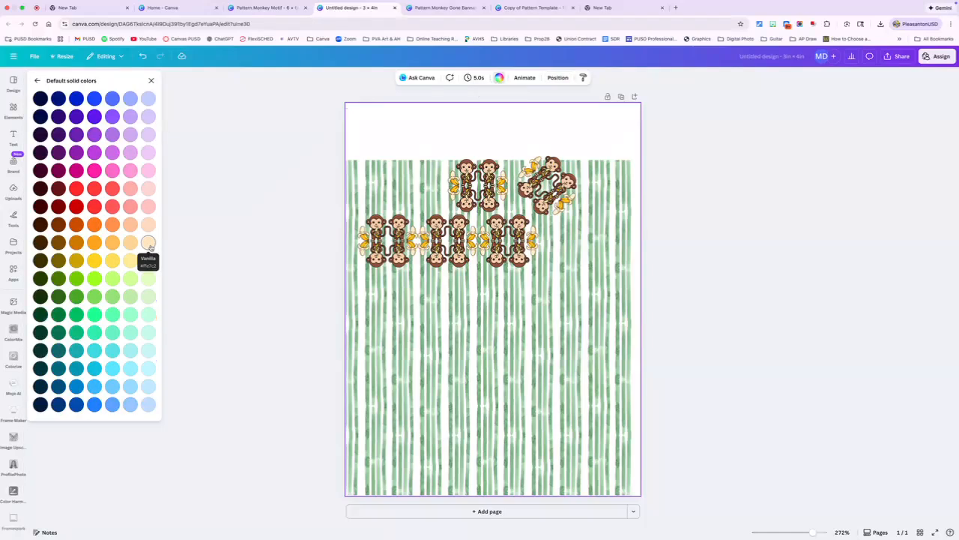
{"action": "left_click", "coordinate": [149, 261]}
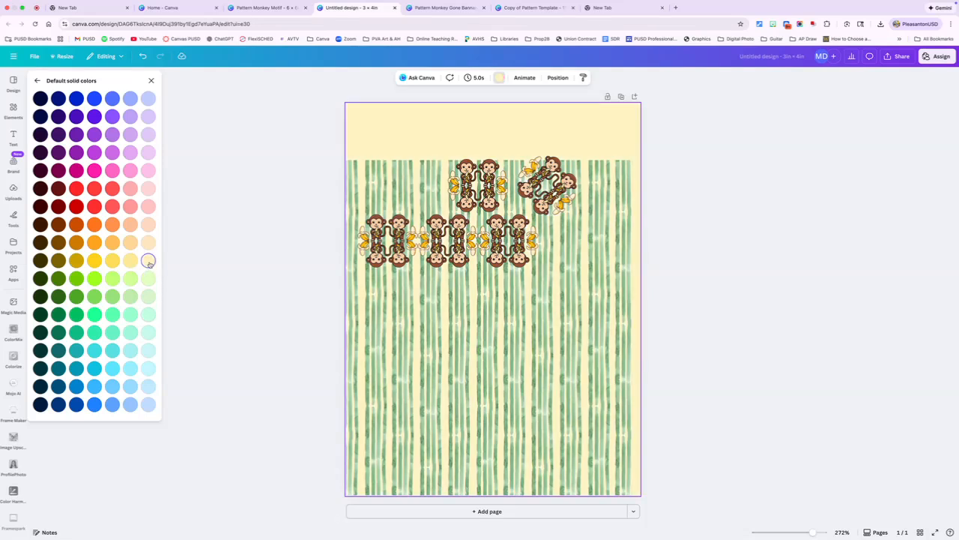
{"action": "left_click", "coordinate": [77, 260]}
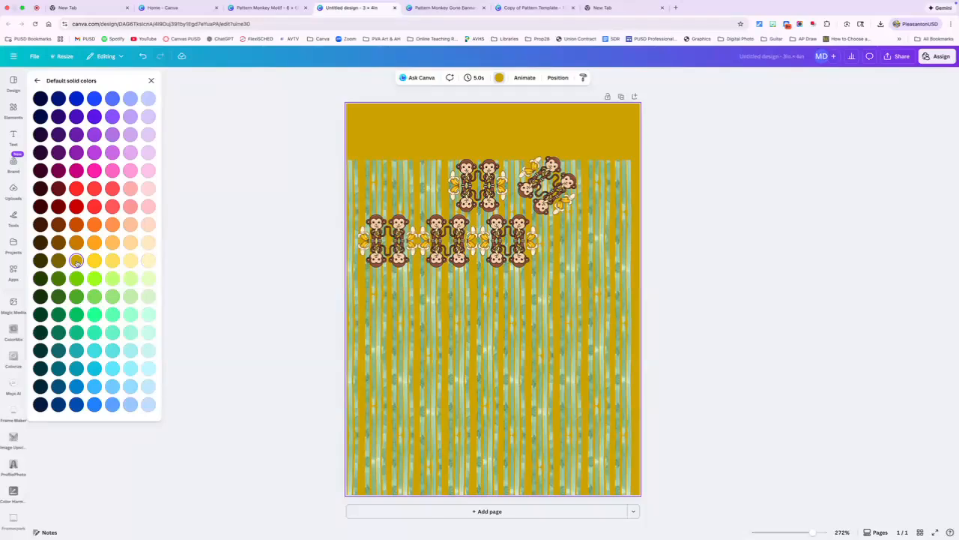
{"action": "left_click", "coordinate": [445, 343]}
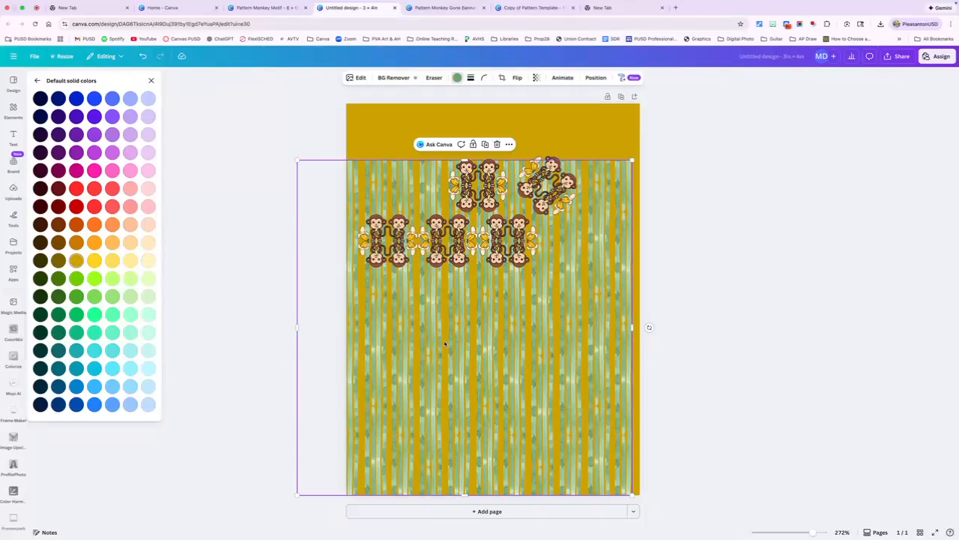
{"action": "left_click_drag", "start_coordinate": [632, 160], "coordinate": [689, 103]}
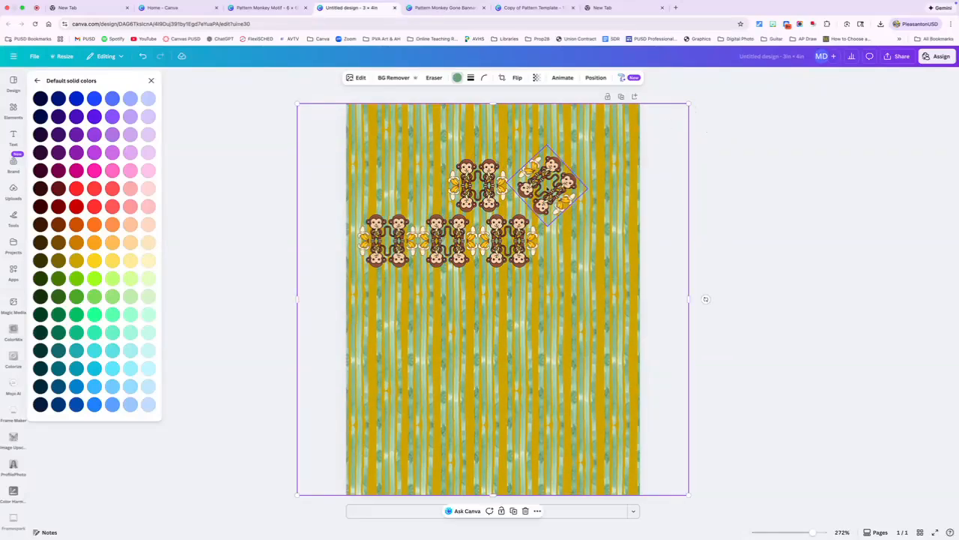
- Move the diagonal monkey motif toward the page's upper-right corner and rotate it upright
{"action": "left_click", "coordinate": [550, 183]}
{"action": "left_click_drag", "start_coordinate": [552, 184], "coordinate": [592, 151]}
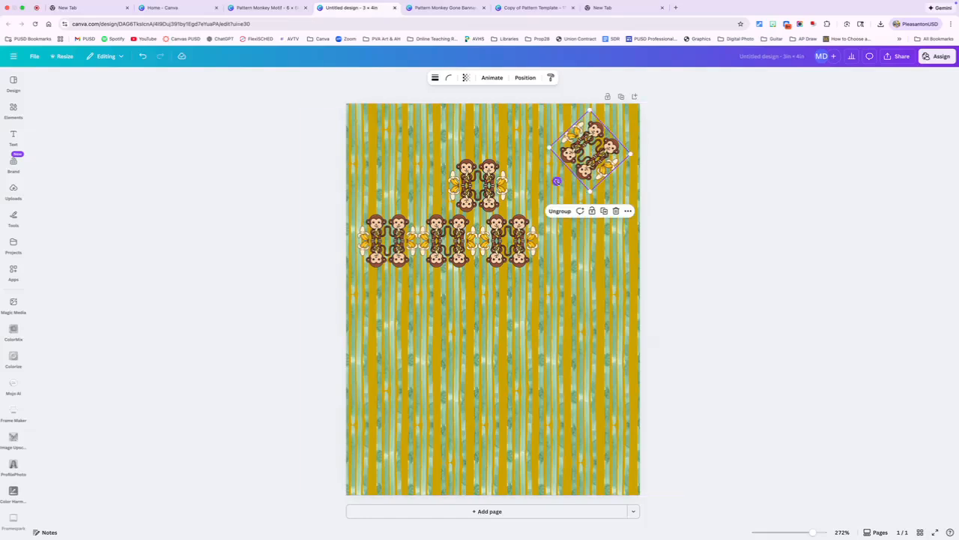
{"action": "left_click_drag", "start_coordinate": [556, 181], "coordinate": [591, 184]}
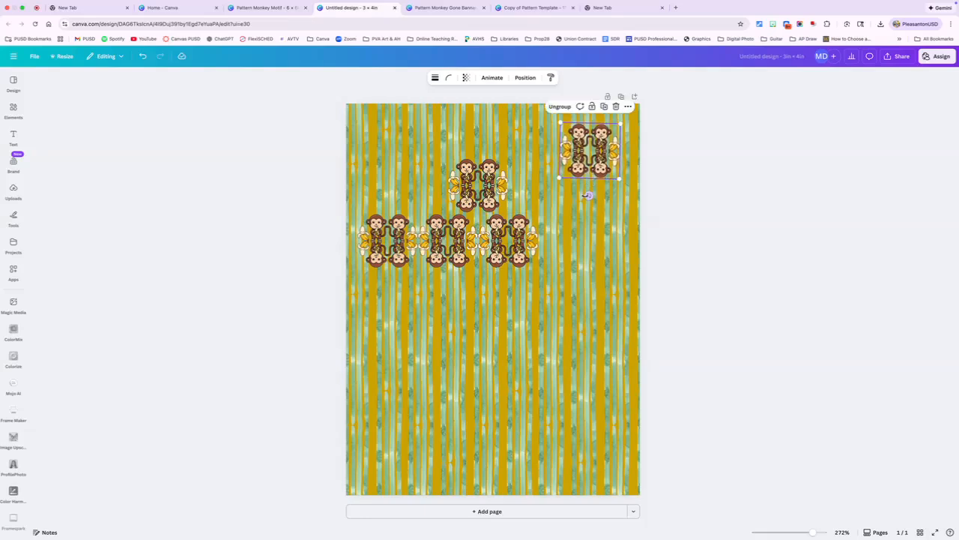
{"action": "left_click_drag", "start_coordinate": [589, 194], "coordinate": [590, 194]}
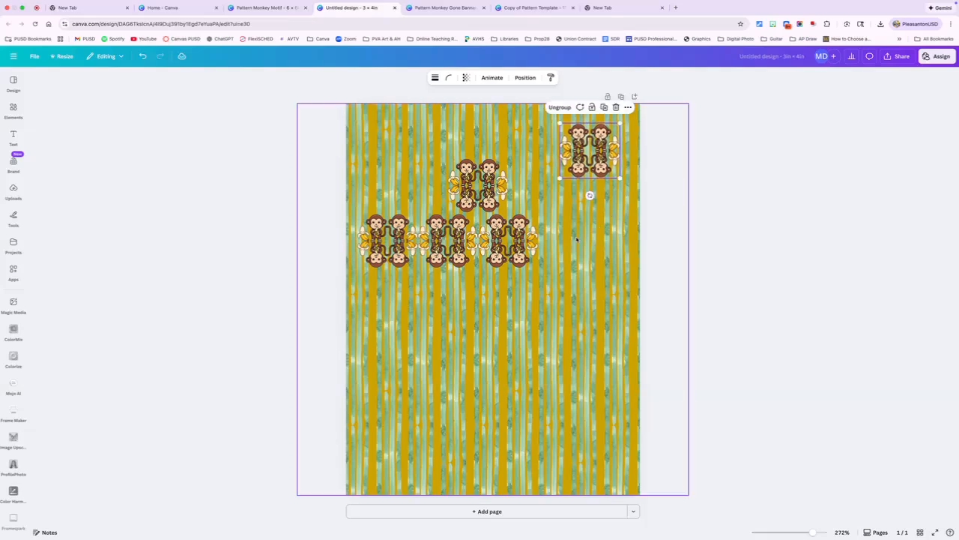
{"action": "left_click", "coordinate": [571, 204]}
- Search the elements library for "banana" and browse the full set of matching graphics
{"action": "left_click", "coordinate": [13, 112]}
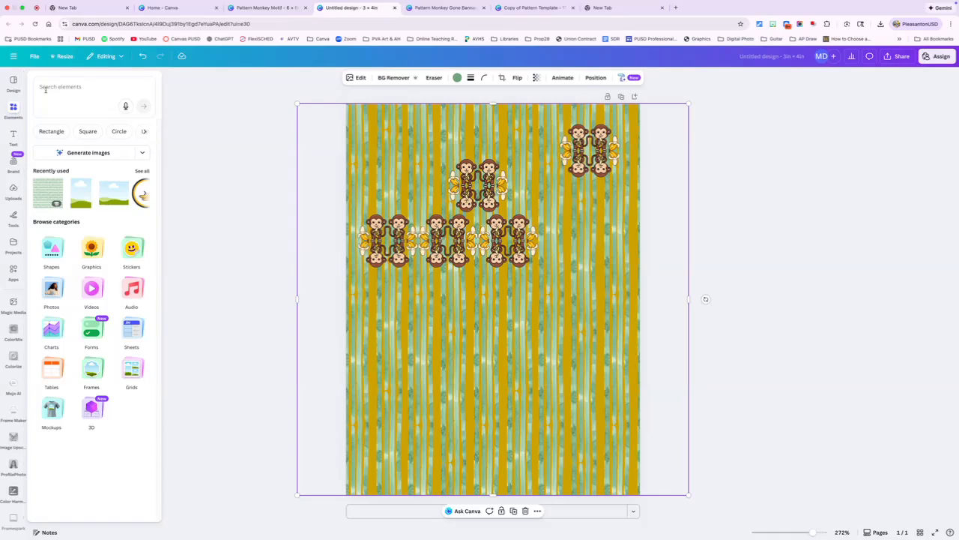
{"action": "left_click", "coordinate": [45, 87]}
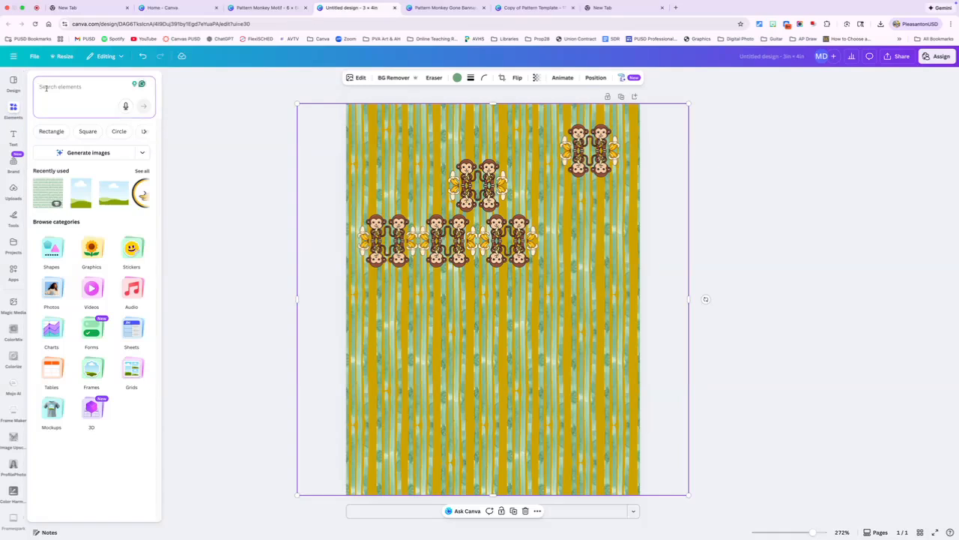
{"action": "type", "text": "banana"}
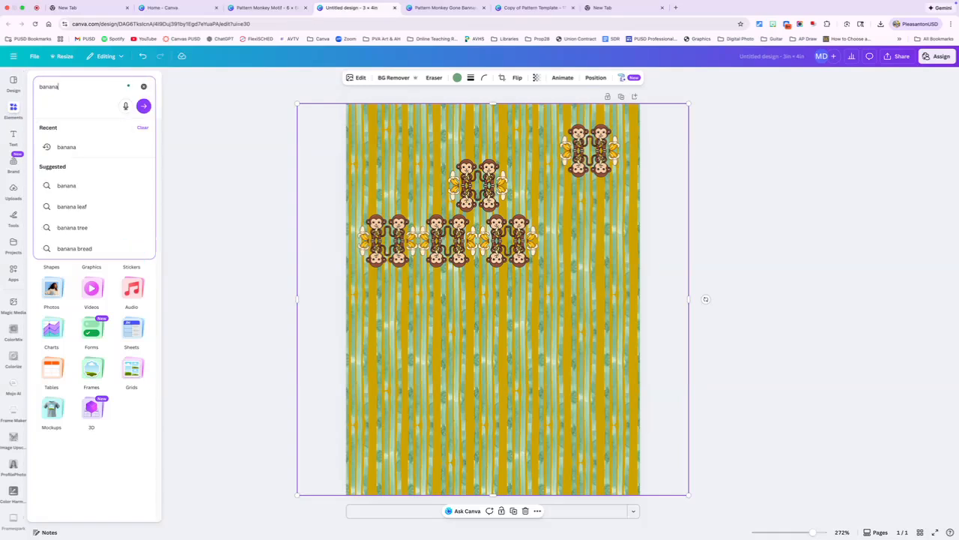
{"action": "key", "text": "Return"}
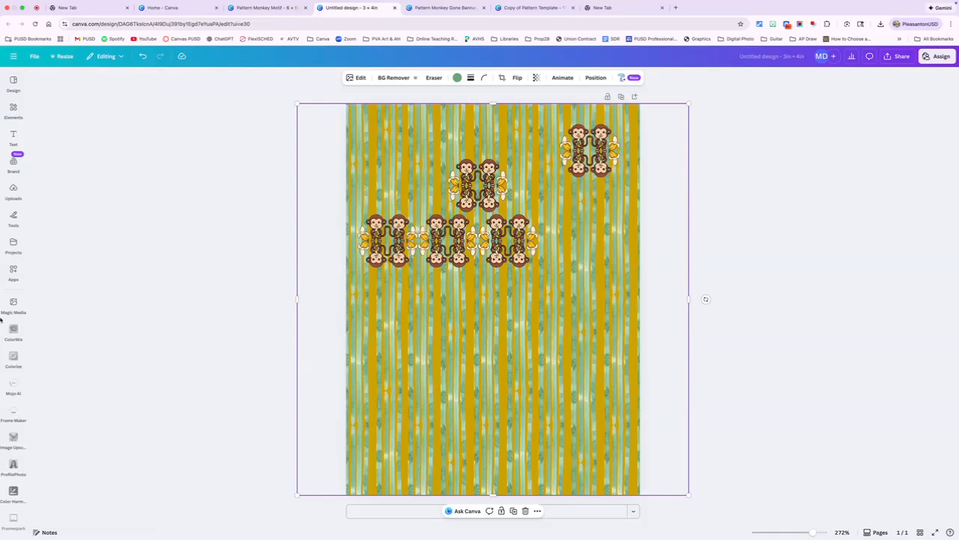
{"action": "mouse_move", "coordinate": [14, 111]}
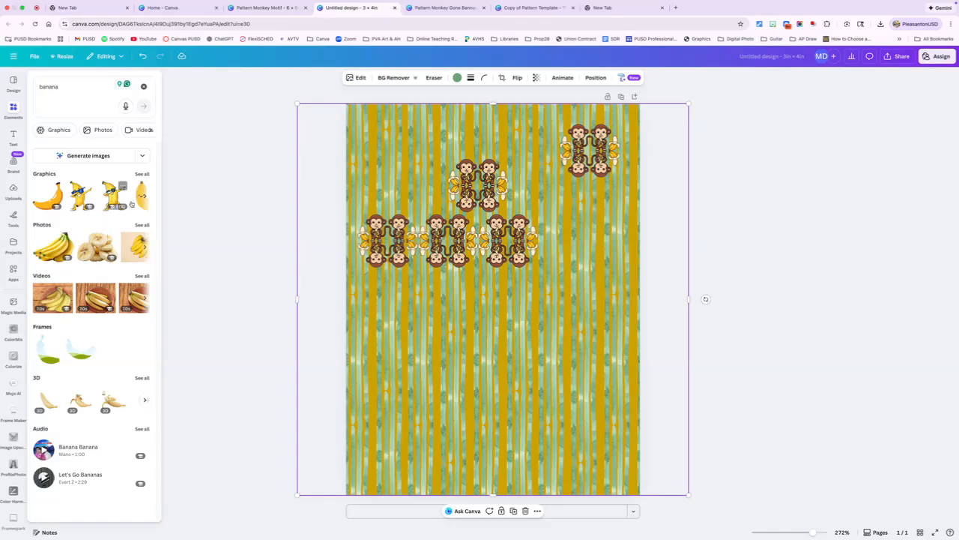
{"action": "left_click", "coordinate": [141, 175]}
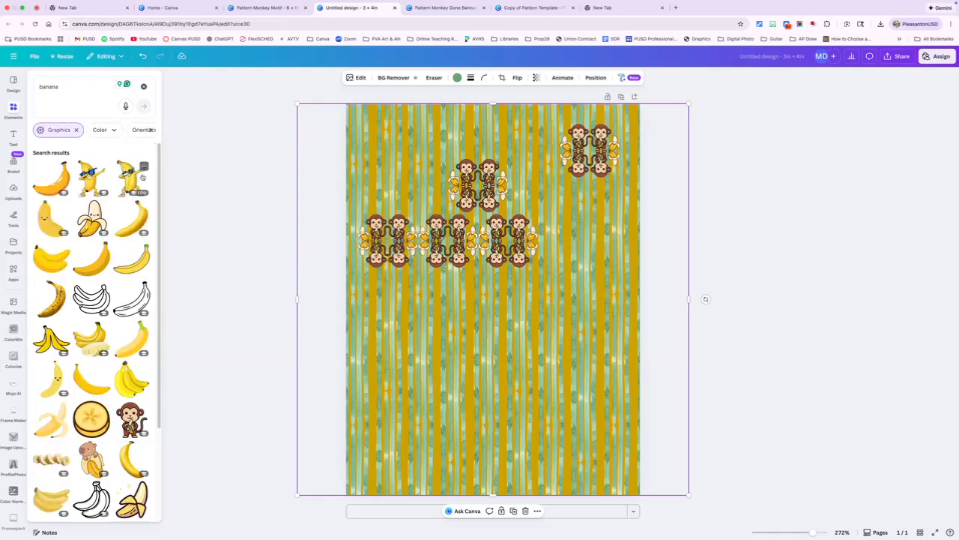
{"action": "scroll", "coordinate": [106, 350], "scroll_direction": "down", "scroll_amount": 3}
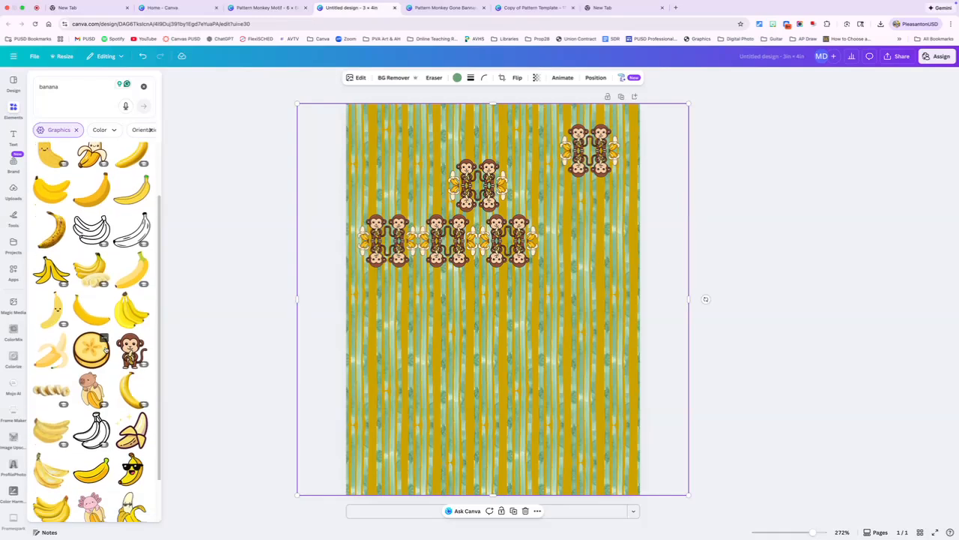
{"action": "scroll", "coordinate": [105, 349], "scroll_direction": "down", "scroll_amount": 2}
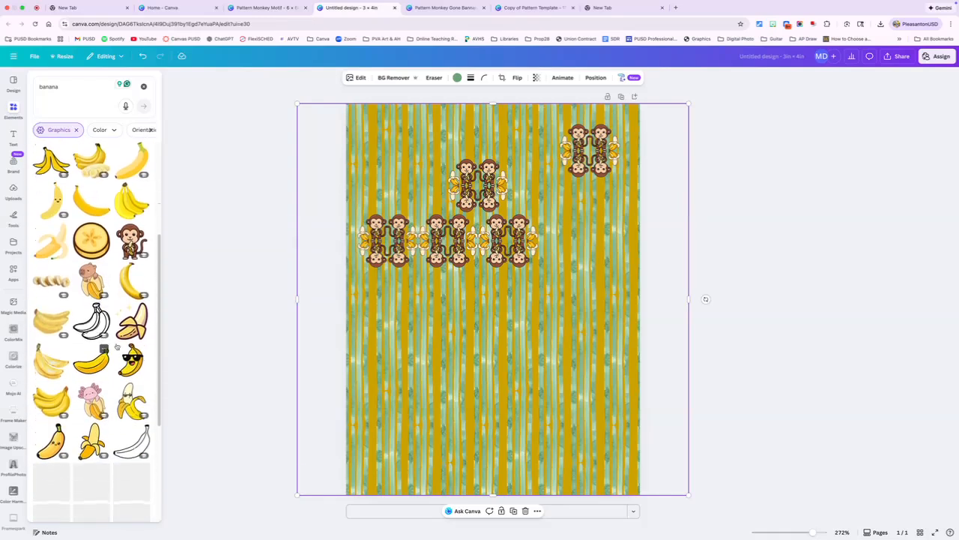
- Add the peeled banana graphic with sparkles, shrink it and place it between the staggered motif and the upper-right motif
{"action": "left_click", "coordinate": [131, 322]}
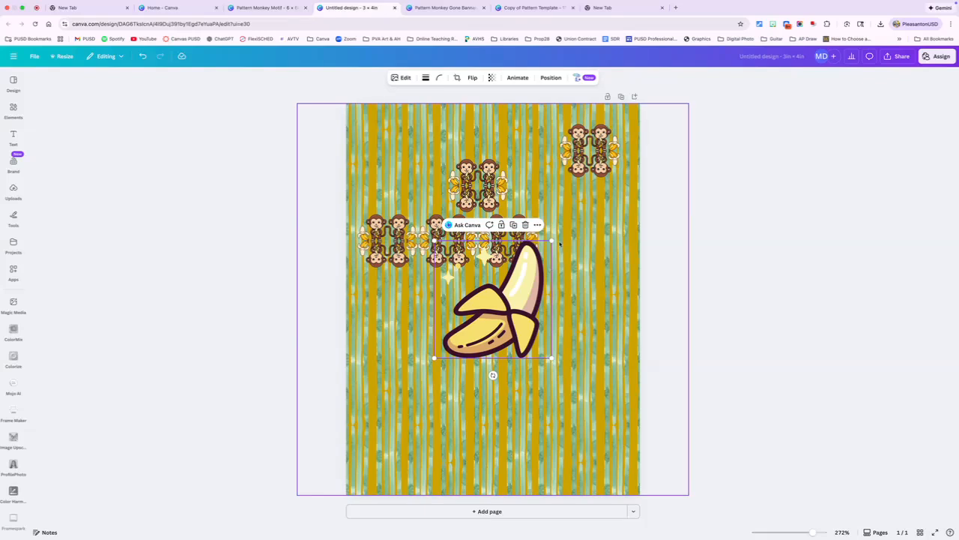
{"action": "mouse_move", "coordinate": [556, 240]}
{"action": "left_mouse_down"}
{"action": "mouse_move", "coordinate": [479, 315]}
{"action": "mouse_move", "coordinate": [492, 313]}
{"action": "mouse_move", "coordinate": [532, 161]}
{"action": "mouse_move", "coordinate": [535, 170]}
{"action": "left_mouse_up"}
{"action": "left_click", "coordinate": [472, 149]}
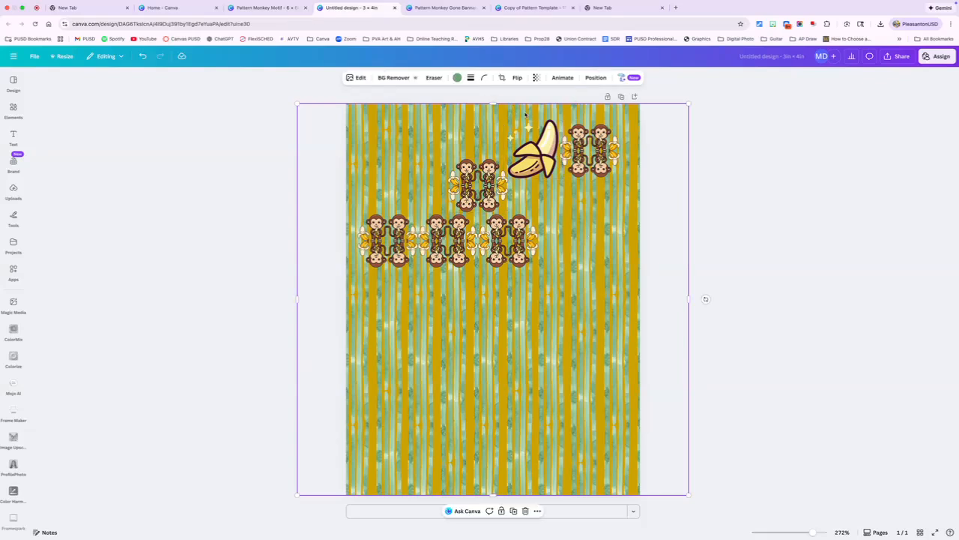
- Reposition the striped background graphic so it aligns with the page's top edge and covers the full page width
{"action": "left_click_drag", "start_coordinate": [526, 114], "coordinate": [535, 147]}
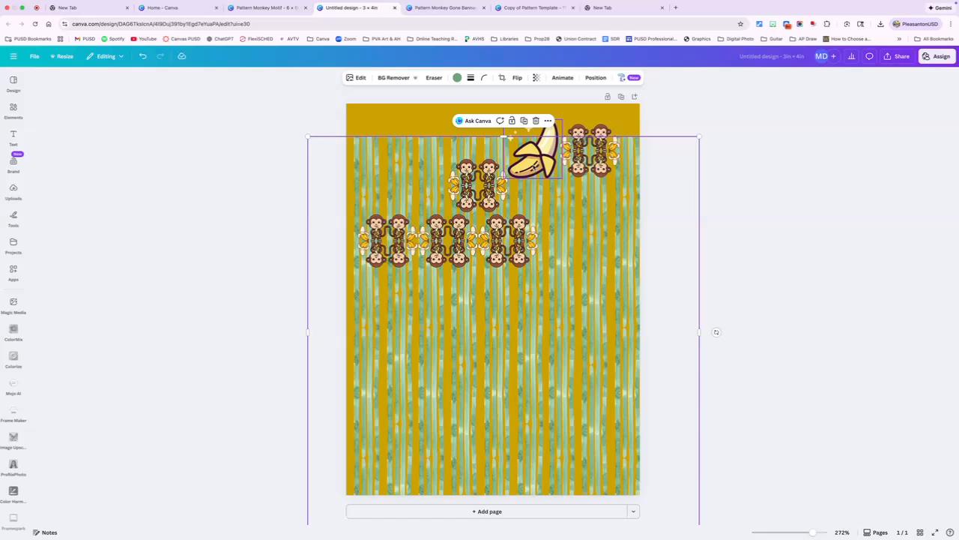
{"action": "left_click_drag", "start_coordinate": [556, 248], "coordinate": [556, 215]}
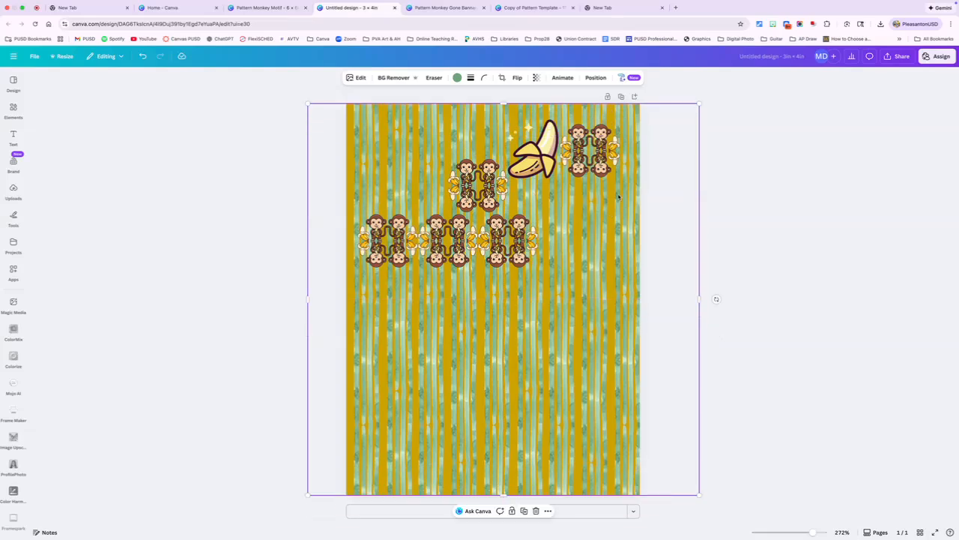
{"action": "left_click_drag", "start_coordinate": [619, 182], "coordinate": [599, 181]}
{"action": "left_click", "coordinate": [704, 199]}
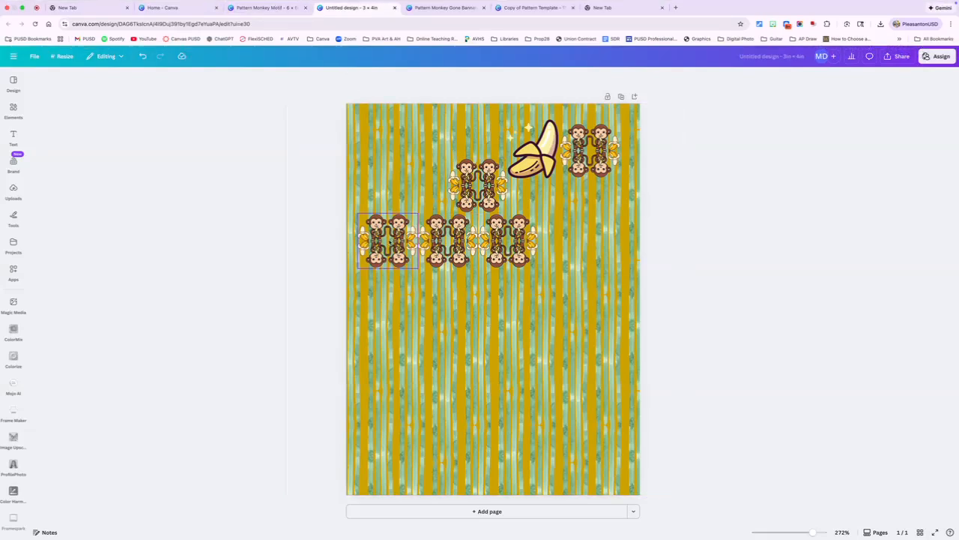
- Switch to the "Pattern Monkey Gone Bannans" design
{"action": "left_click", "coordinate": [446, 9]}
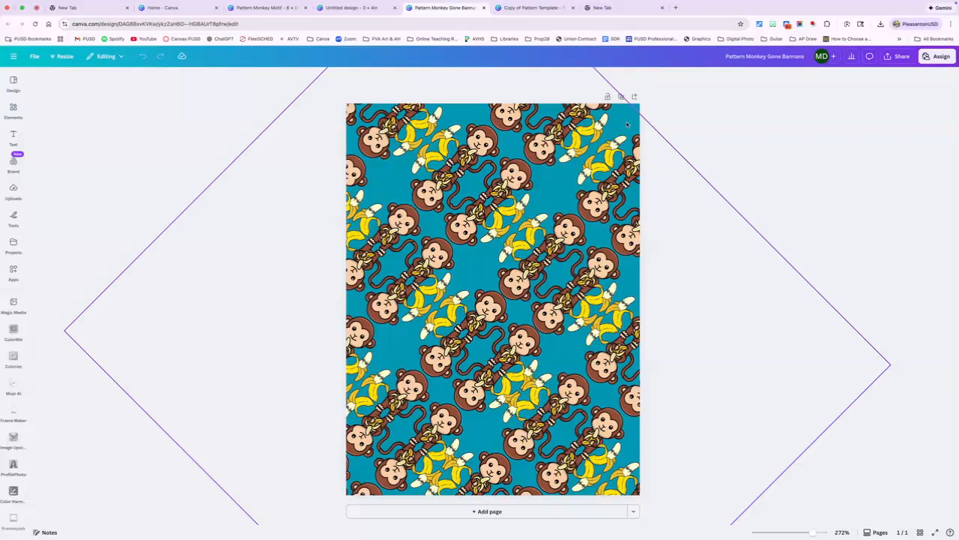
- Try red, dark brown and deep teal page backgrounds, and restore the original lighter teal
{"action": "left_click", "coordinate": [636, 108]}
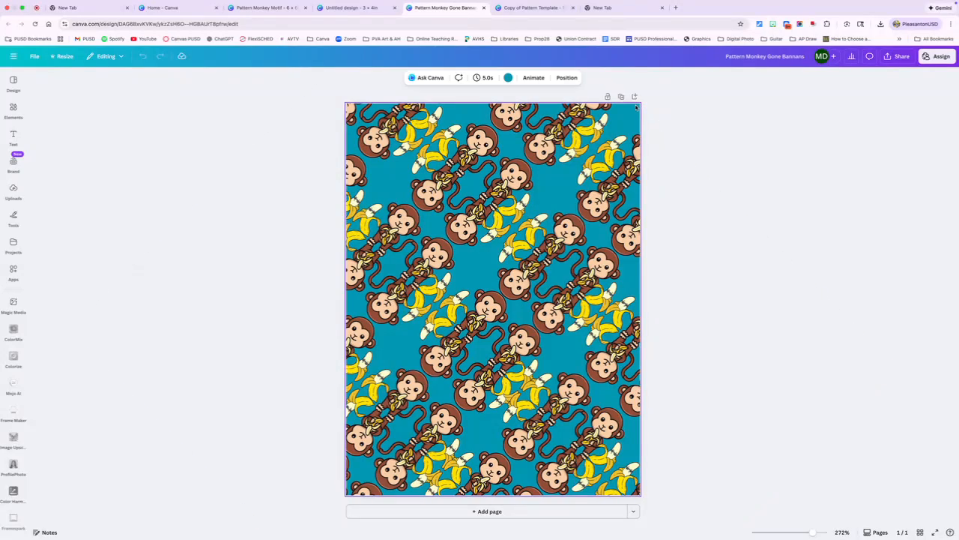
{"action": "left_click", "coordinate": [508, 77]}
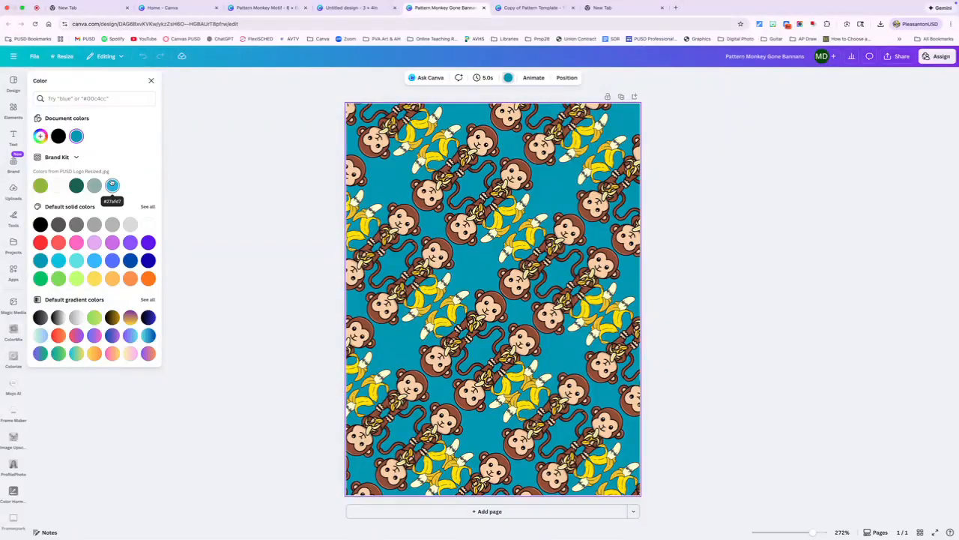
{"action": "left_click", "coordinate": [149, 207]}
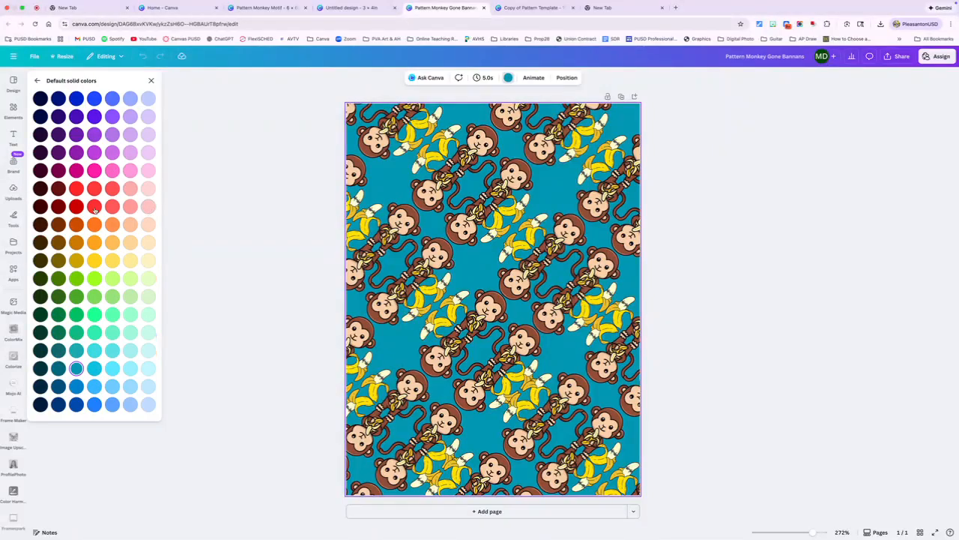
{"action": "left_click", "coordinate": [76, 189]}
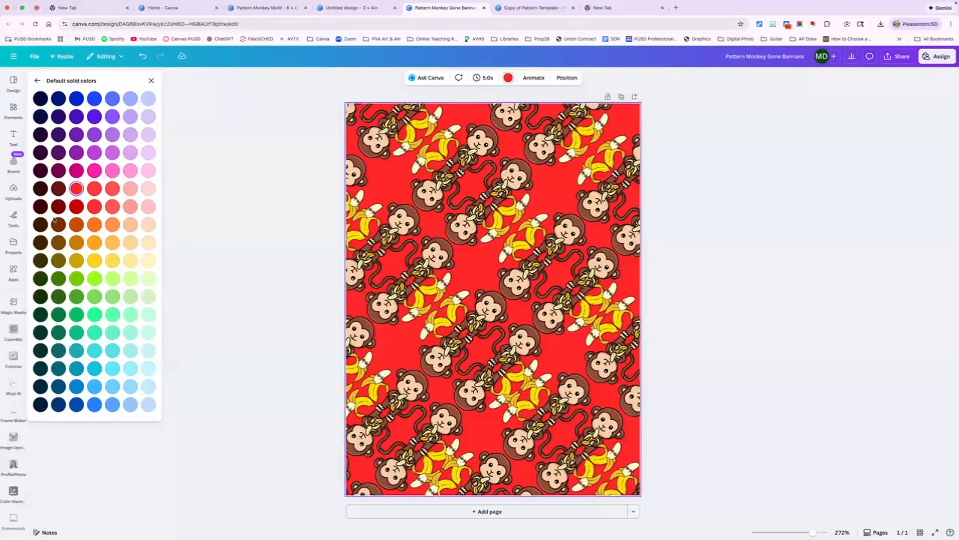
{"action": "left_click", "coordinate": [40, 242]}
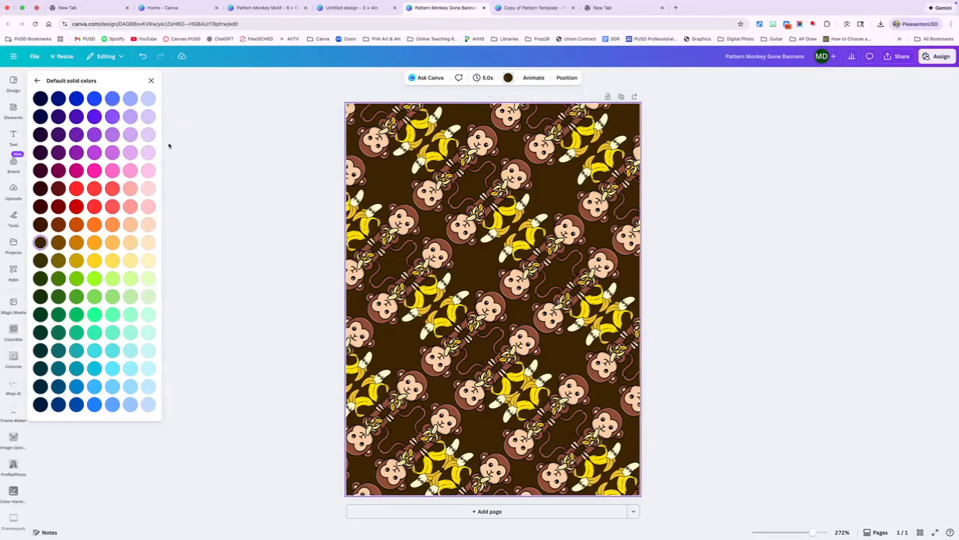
{"action": "left_click", "coordinate": [58, 368]}
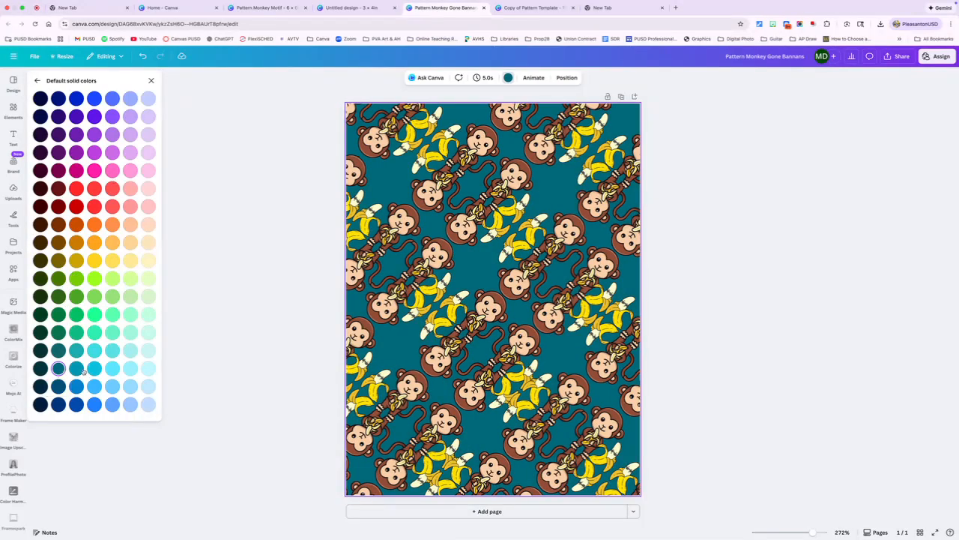
{"action": "left_click", "coordinate": [76, 369]}
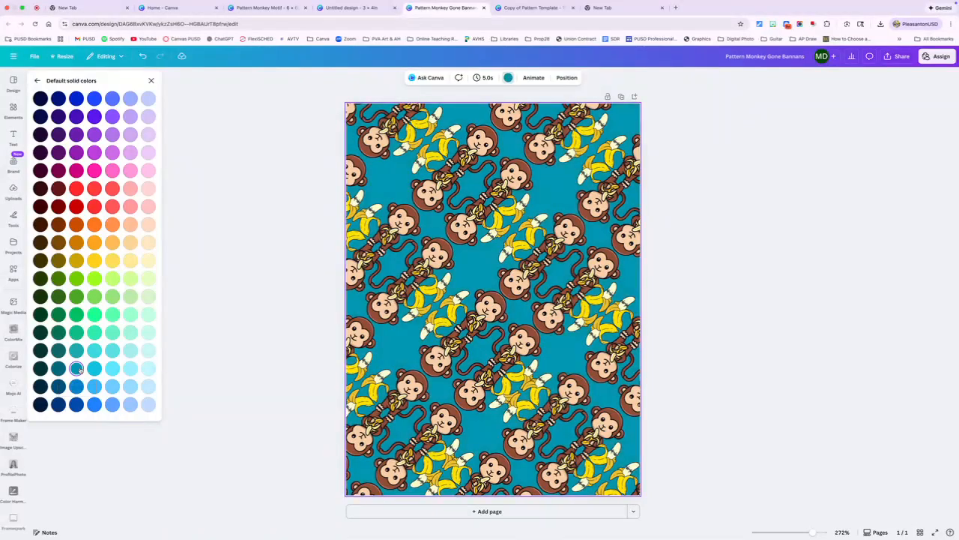
{"action": "left_click", "coordinate": [250, 286]}
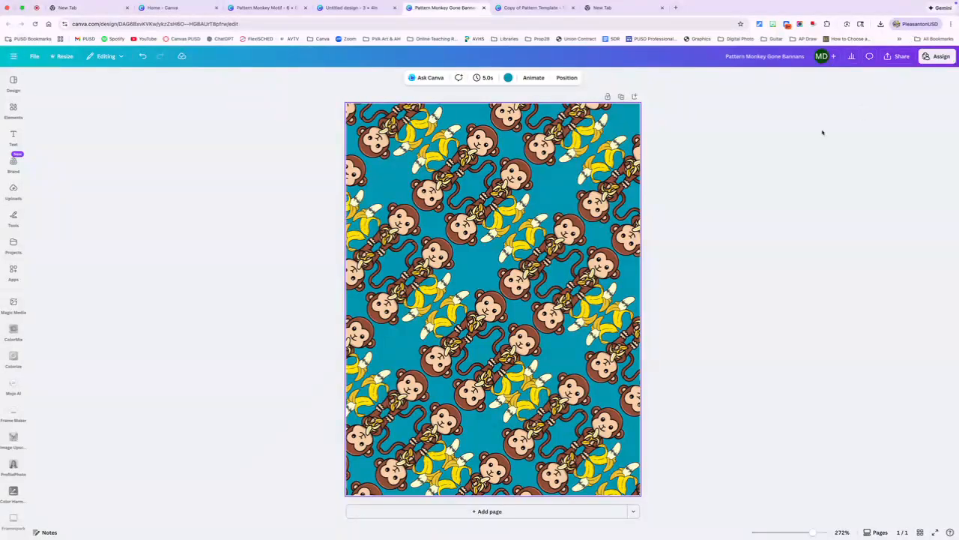
- Download the monkey pattern design as a PNG at size 1 and save it to Downloads as "Pattern Monkey Gone Bannans"
{"action": "left_click", "coordinate": [900, 58]}
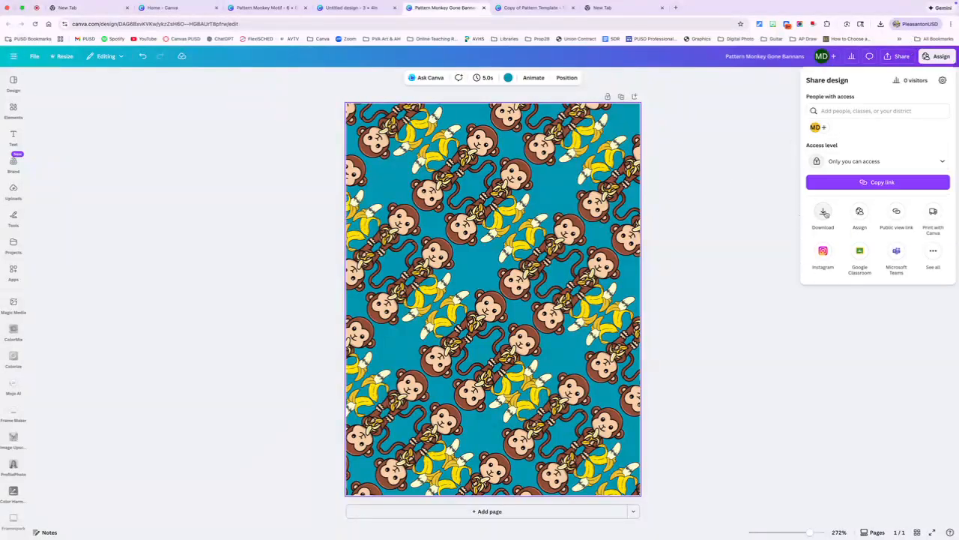
{"action": "left_click", "coordinate": [824, 213]}
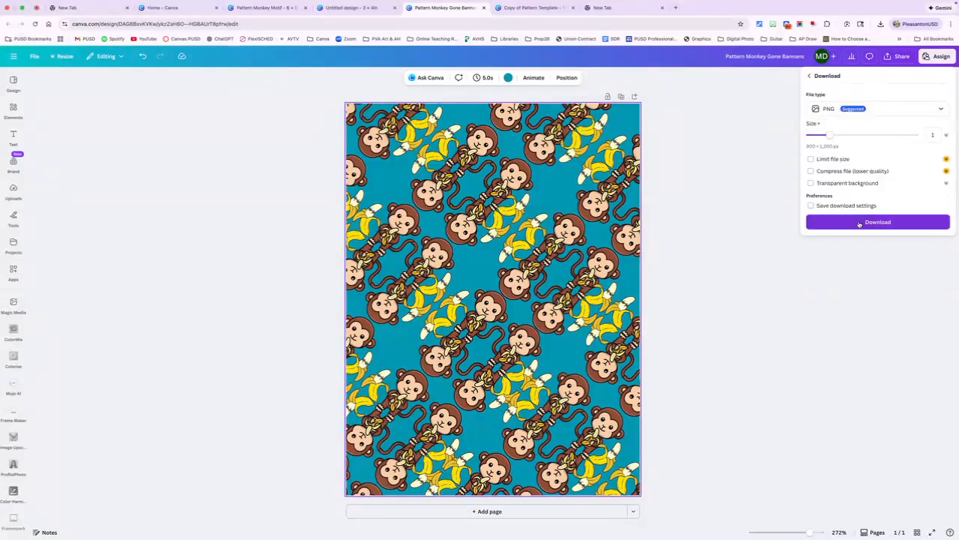
{"action": "left_click", "coordinate": [859, 222]}
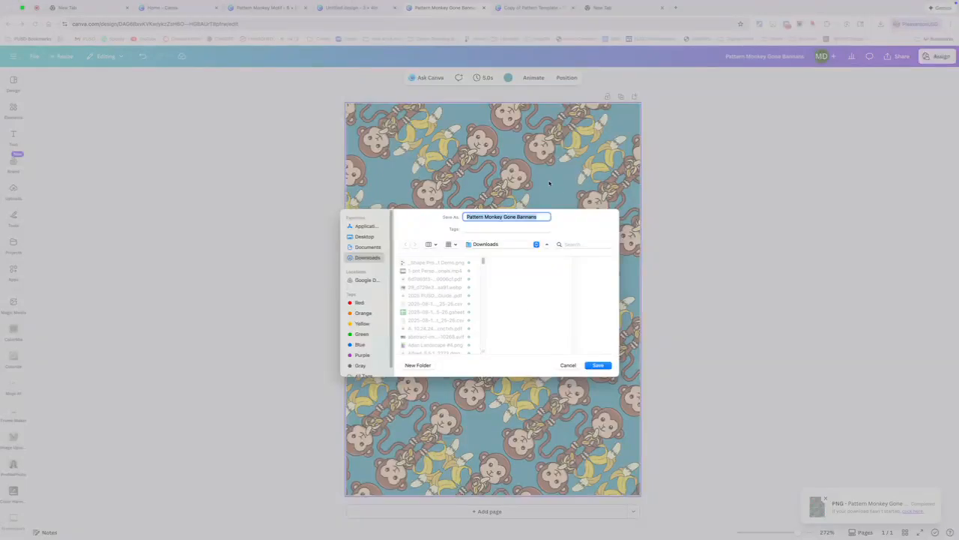
{"action": "left_click", "coordinate": [600, 365]}
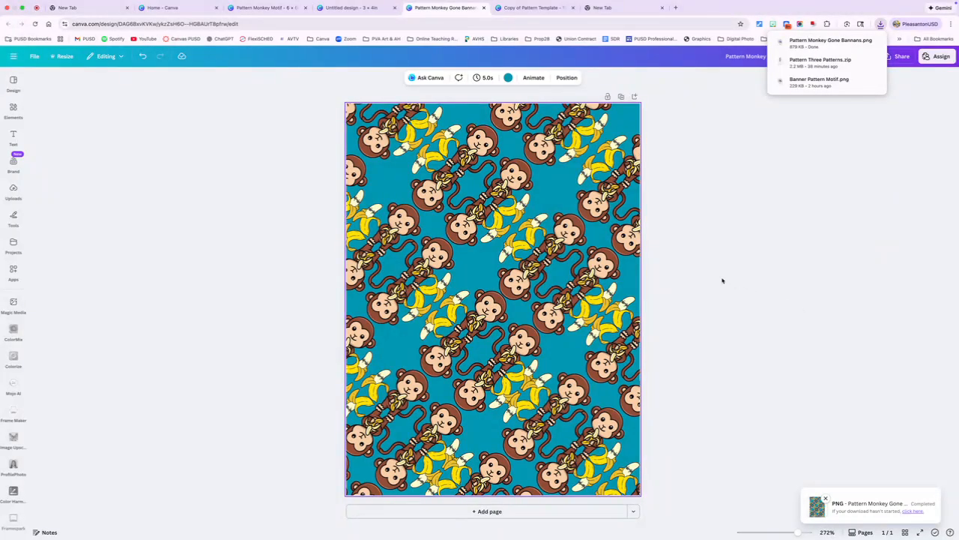
- In the "Copy of Pattern Template" design, upload Pattern Monkey Gone Bannans.png from Downloads and fill the first frame of the top row with it
{"action": "left_click", "coordinate": [525, 8]}
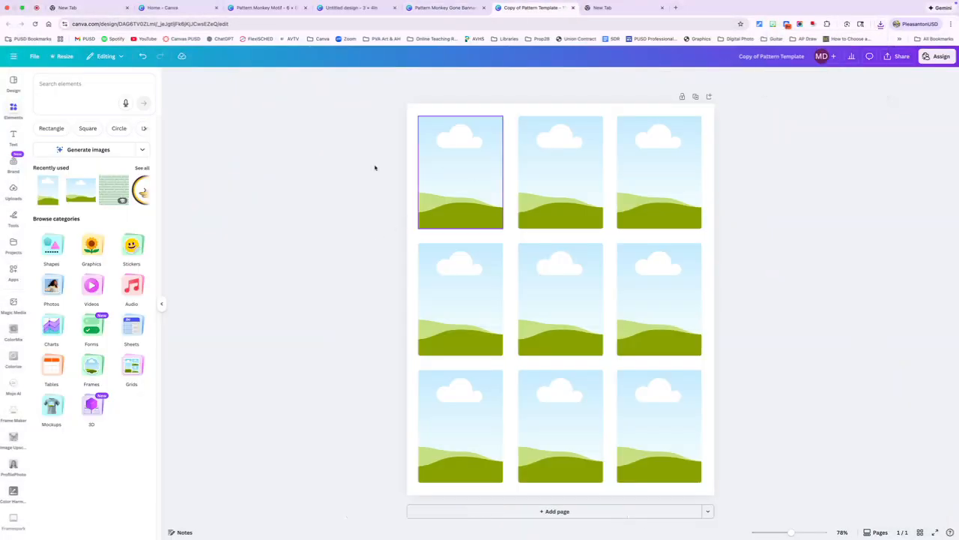
{"action": "left_click", "coordinate": [448, 169]}
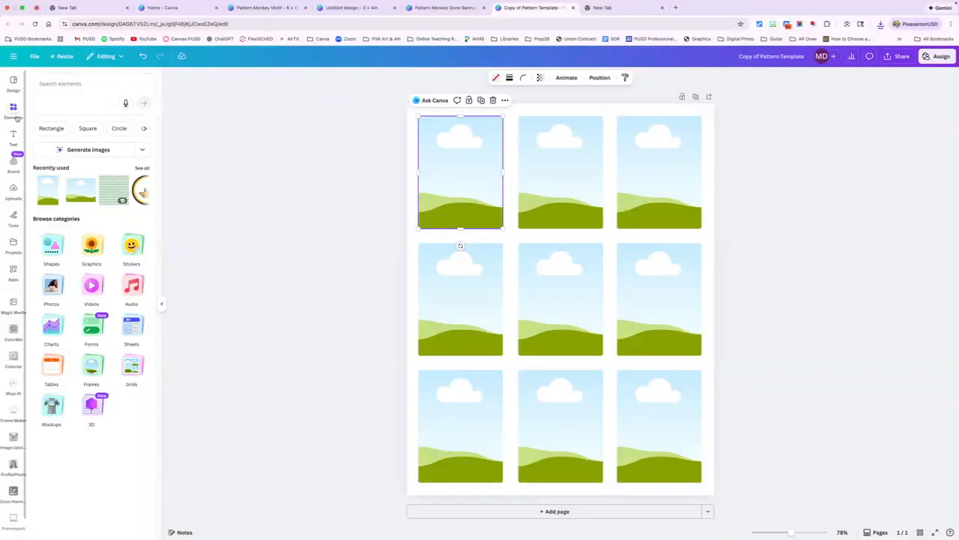
{"action": "left_click", "coordinate": [13, 190]}
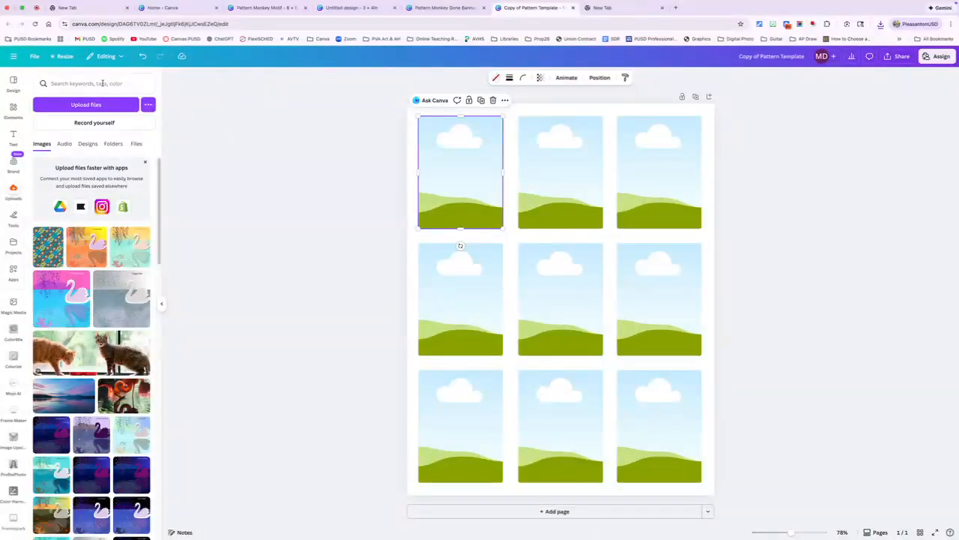
{"action": "left_click", "coordinate": [82, 105]}
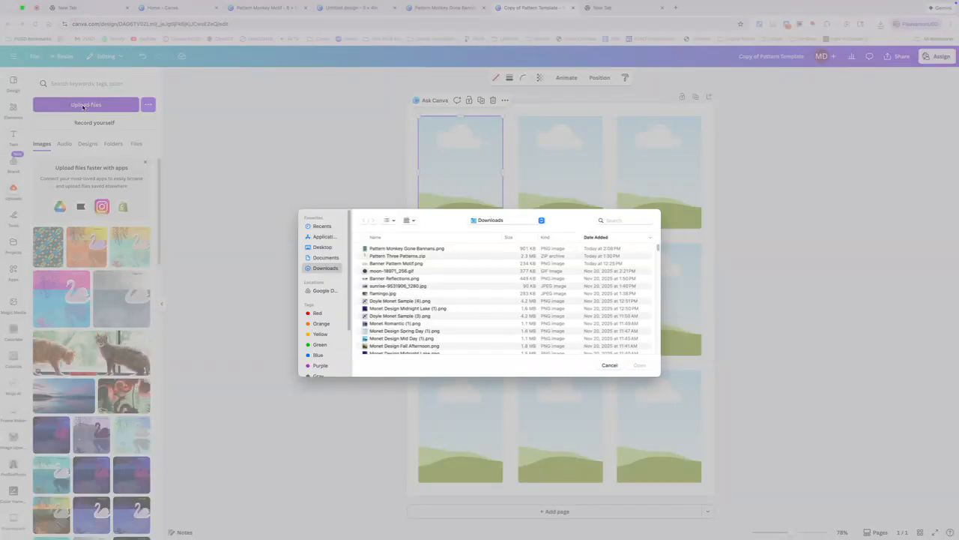
{"action": "left_click", "coordinate": [385, 249]}
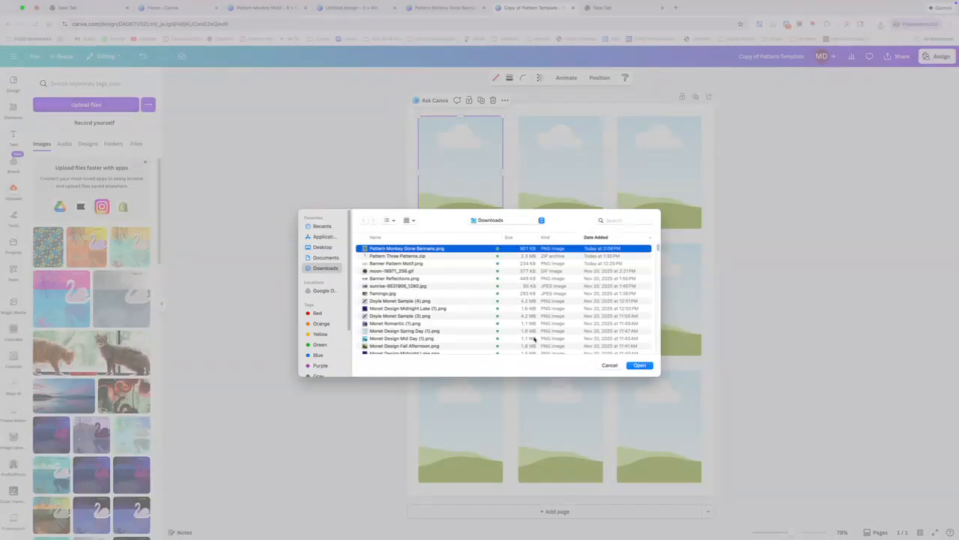
{"action": "left_click", "coordinate": [638, 366]}
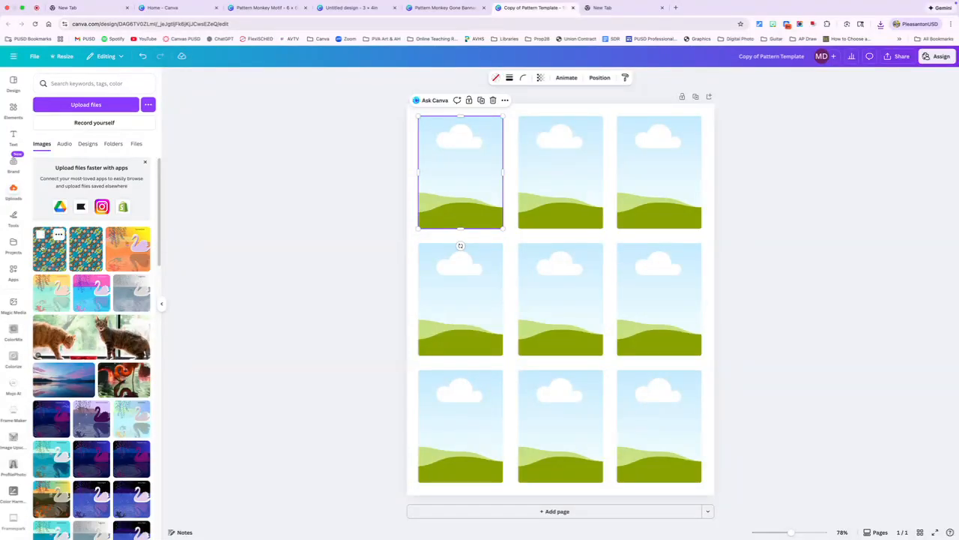
{"action": "left_click_drag", "start_coordinate": [43, 247], "coordinate": [434, 187]}
{"action": "left_click", "coordinate": [327, 229]}
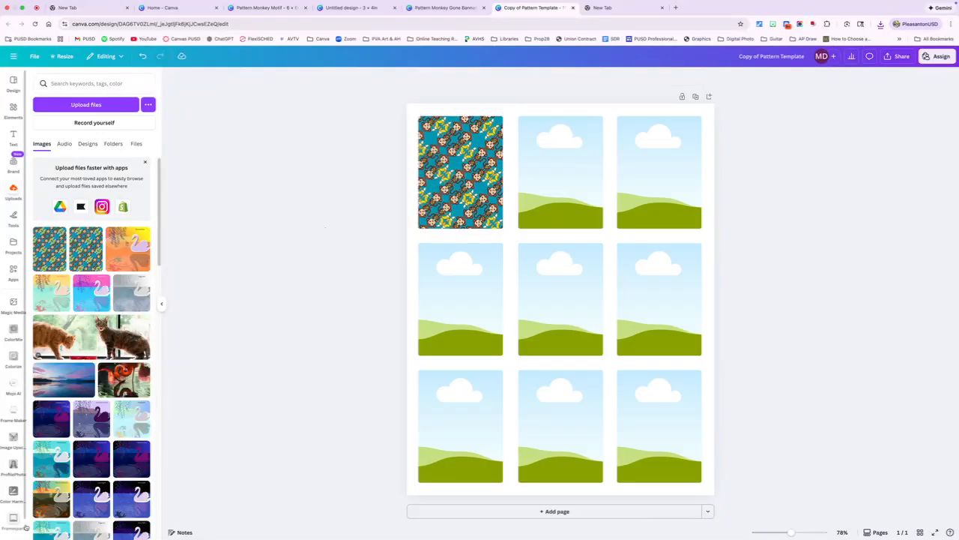